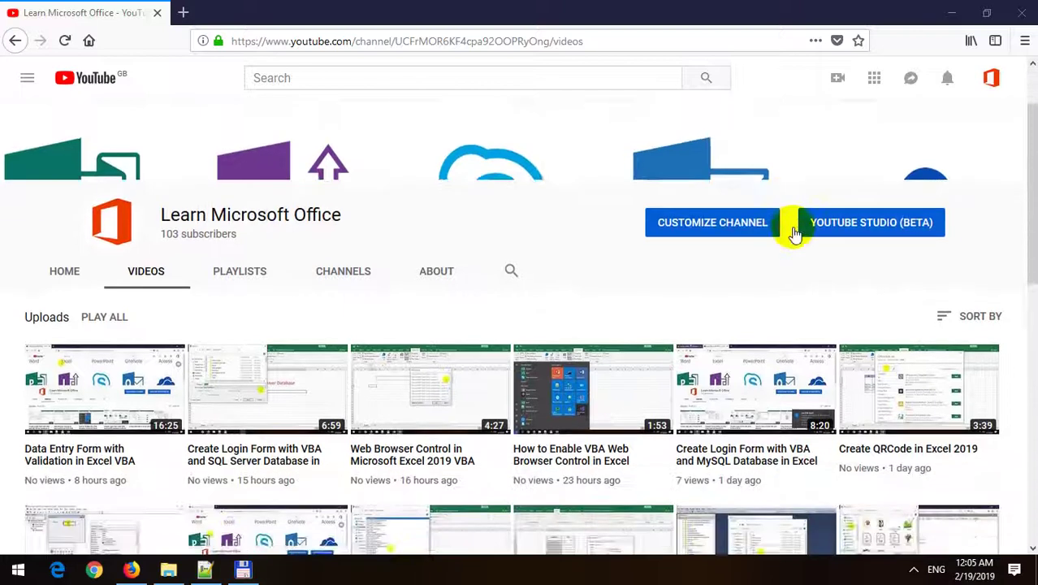
- Launch Excel 2019 from the Start menu and create a blank workbook, Book1
scroll(793, 227, down, 1)
scroll(793, 228, down, 1)
scroll(799, 238, down, 1)
scroll(798, 238, down, 2)
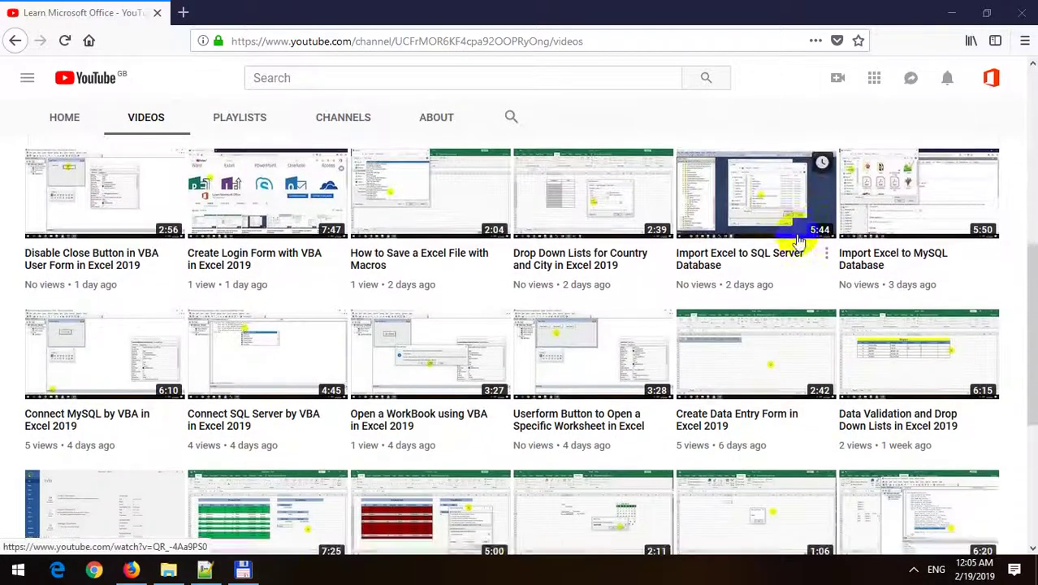
scroll(798, 240, down, 2)
scroll(798, 241, down, 1)
scroll(798, 241, down, 1)
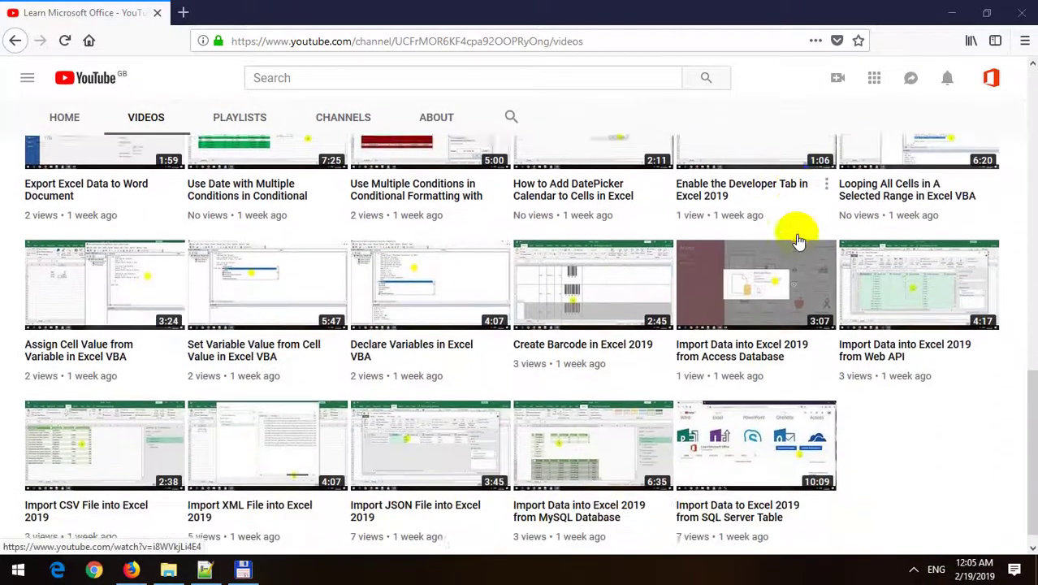
scroll(799, 241, up, 1)
scroll(798, 241, up, 1)
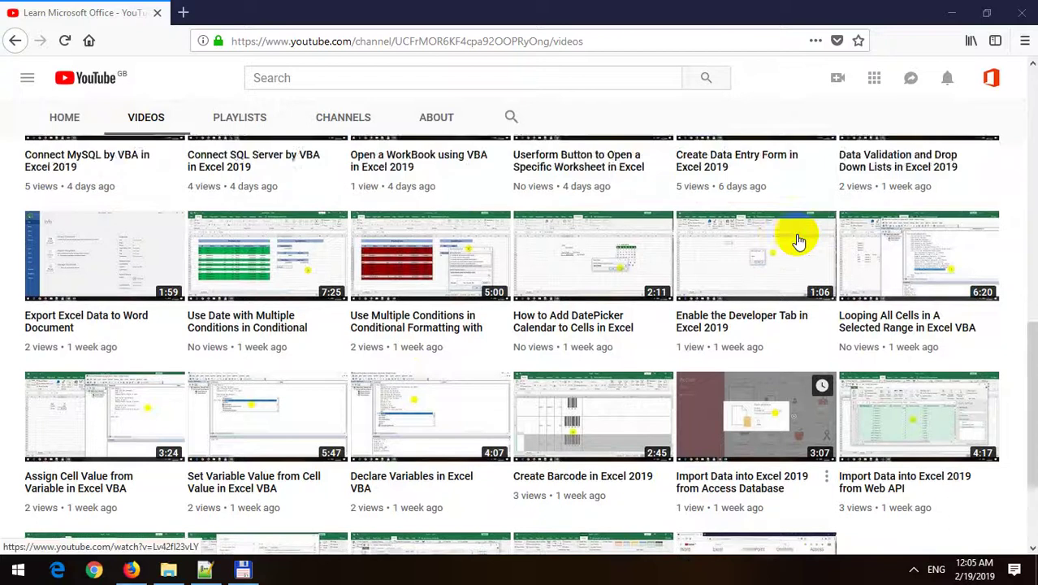
scroll(799, 241, up, 1)
scroll(798, 241, up, 1)
scroll(799, 242, up, 1)
scroll(794, 234, up, 3)
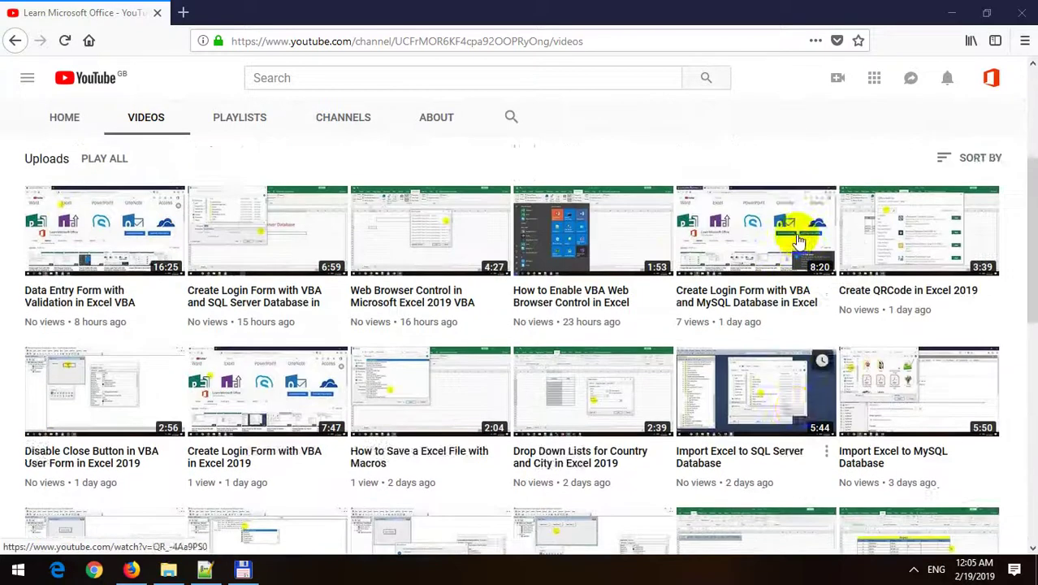
scroll(795, 234, up, 2)
scroll(769, 248, up, 1)
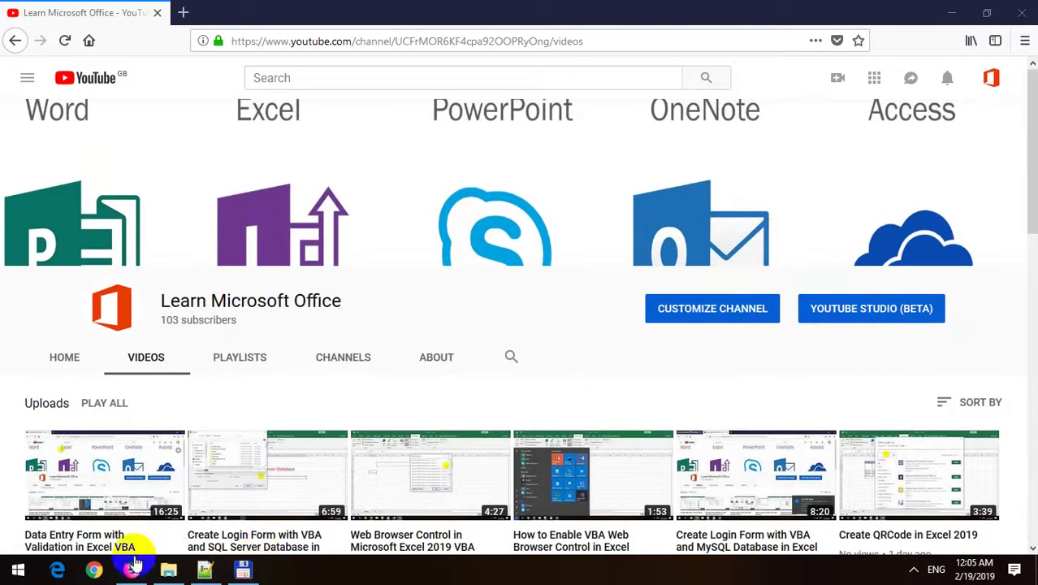
click(18, 570)
click(134, 240)
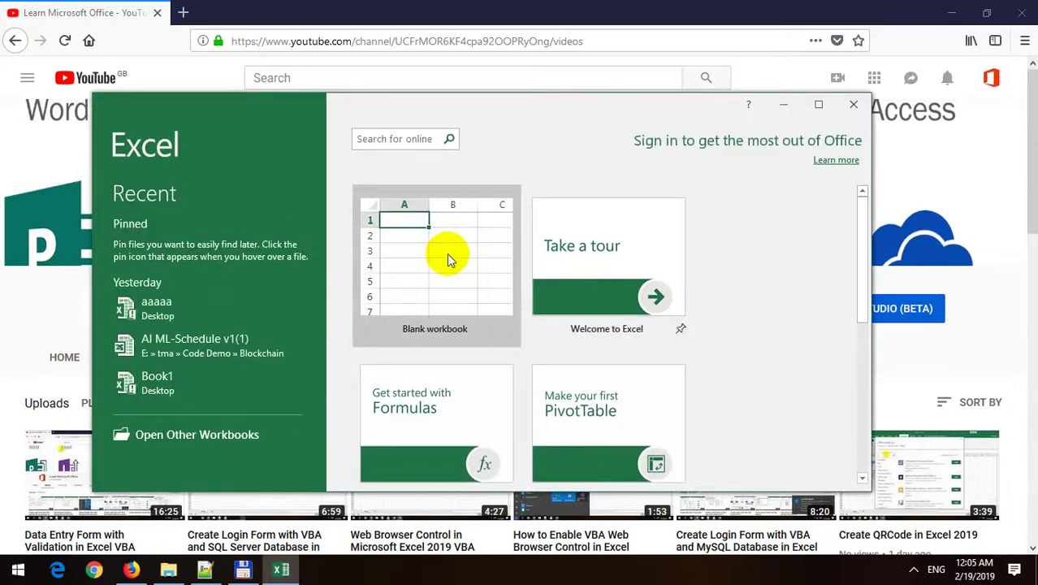
click(452, 255)
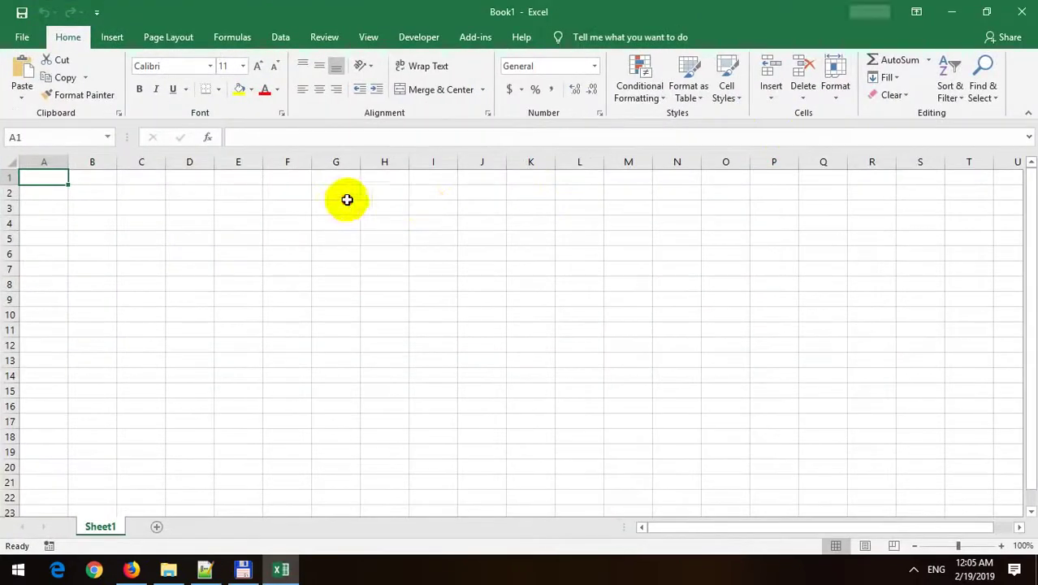
click(341, 193)
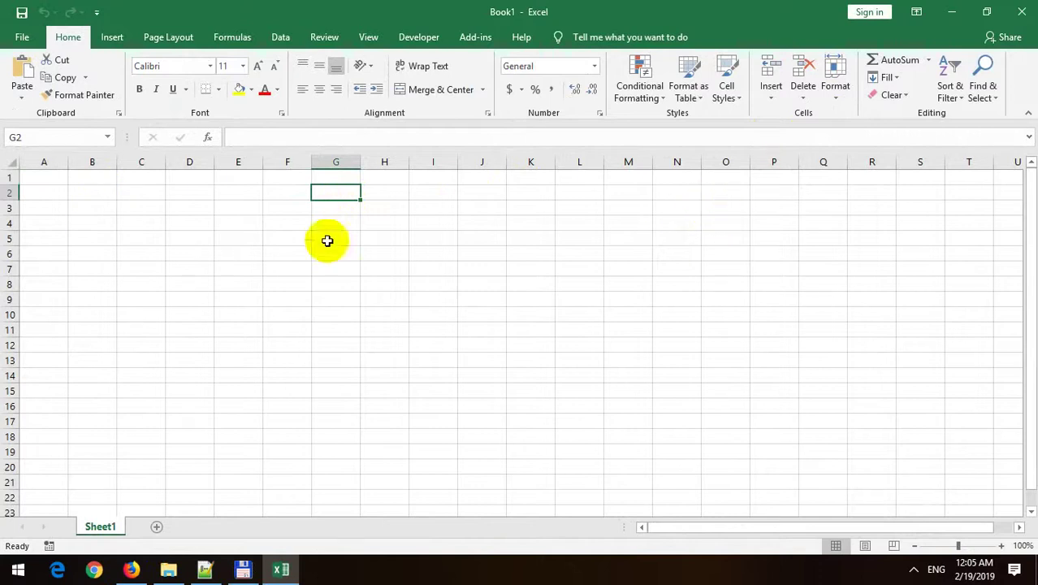
- Enter the label 'Now' in cell B2
click(93, 194)
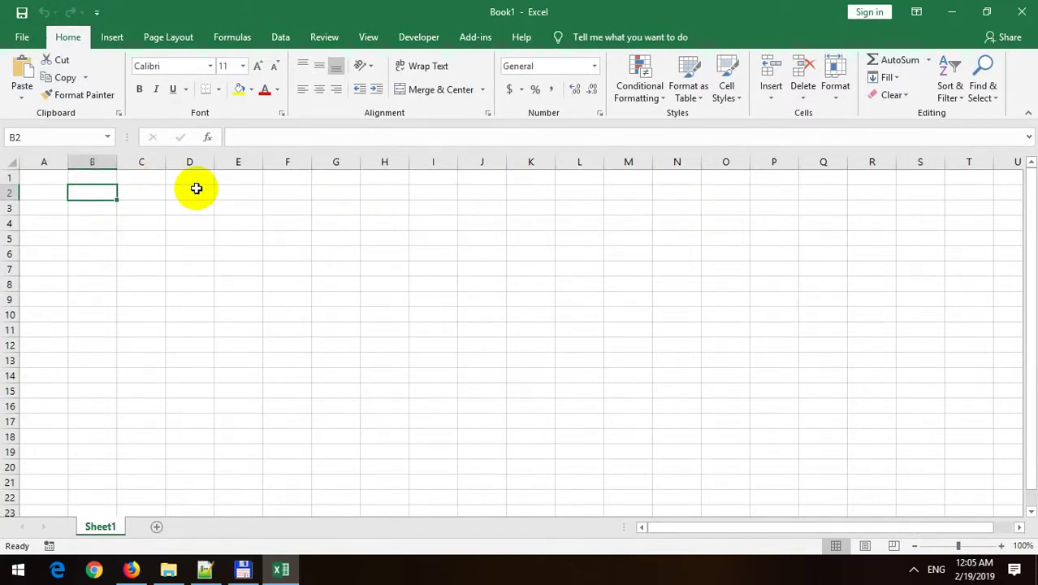
text(Tw)
key(Tab)
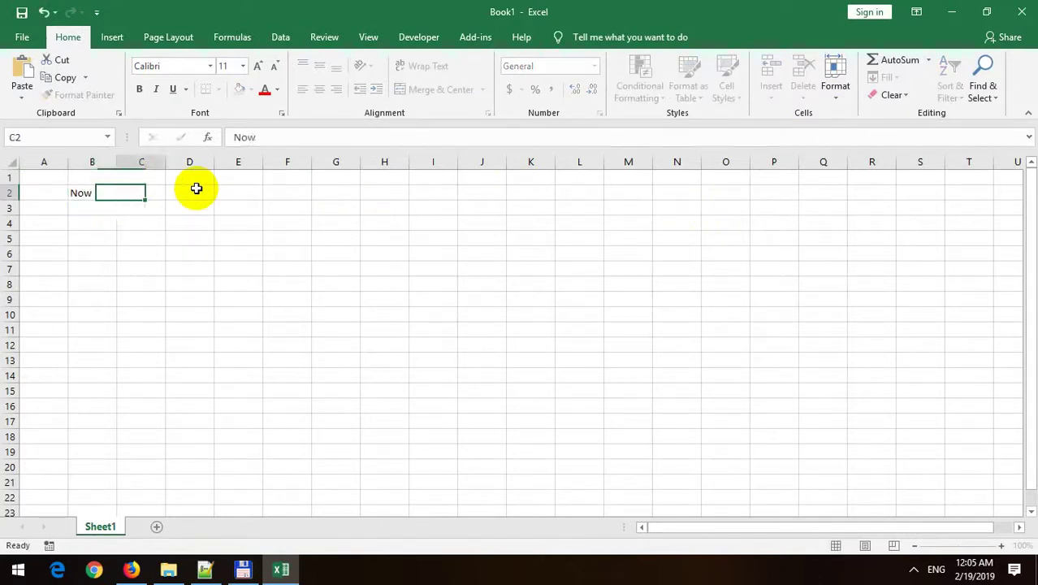
- Widen column C and fill C2 with Blue, Accent 1, Lighter 40%
drag(165, 161, 291, 165)
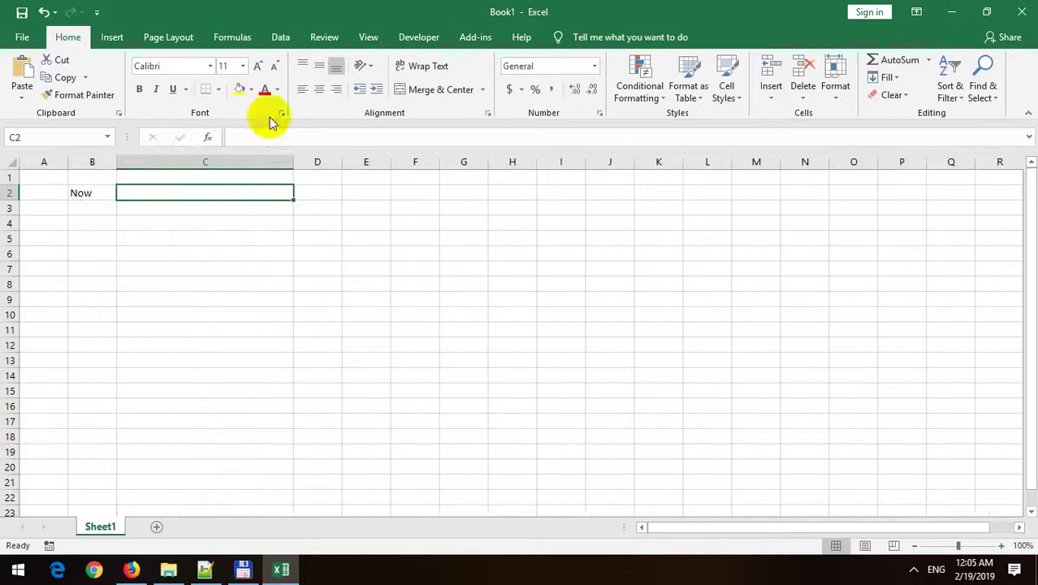
click(251, 89)
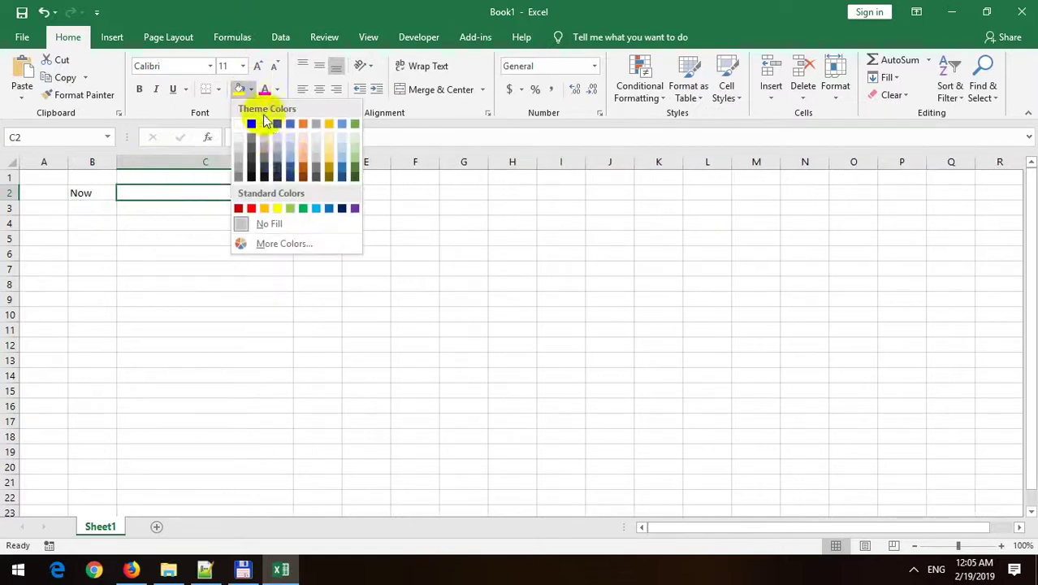
click(290, 156)
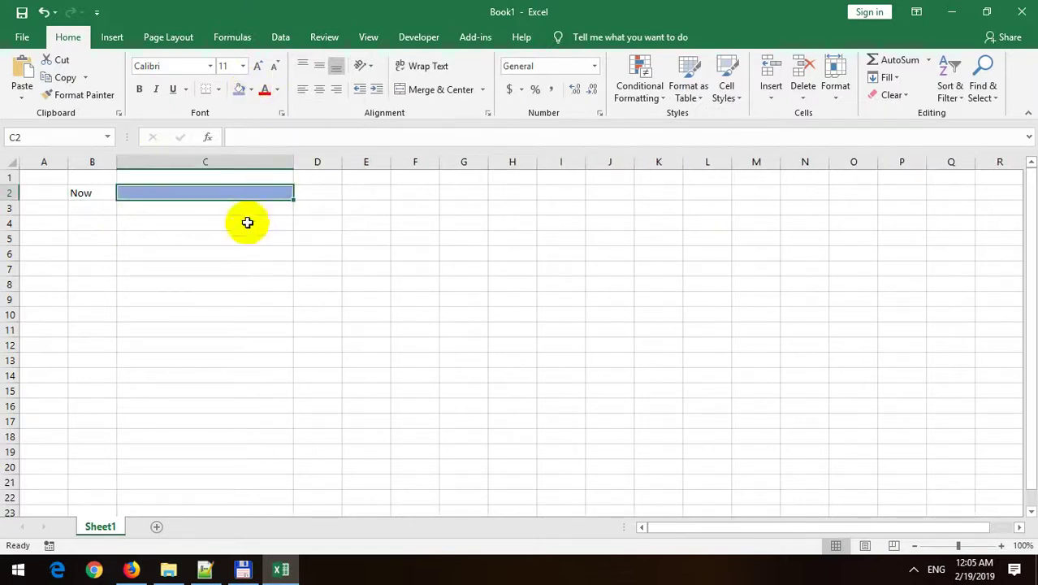
- Try test text 'aa' in C2 and browse the font colours, then delete the text
text(aa)
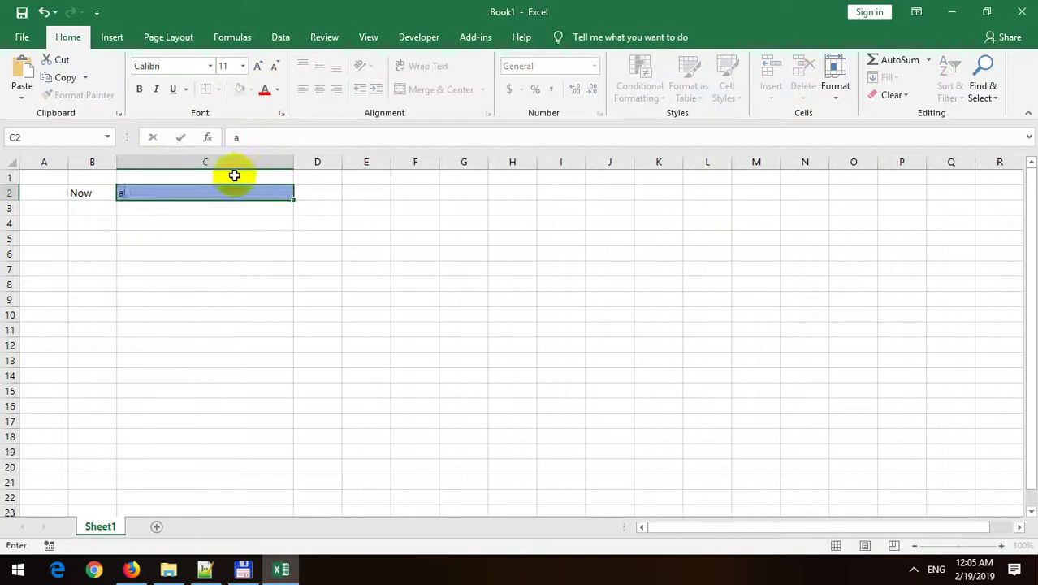
key(Return)
key(Return)
drag(204, 177, 204, 192)
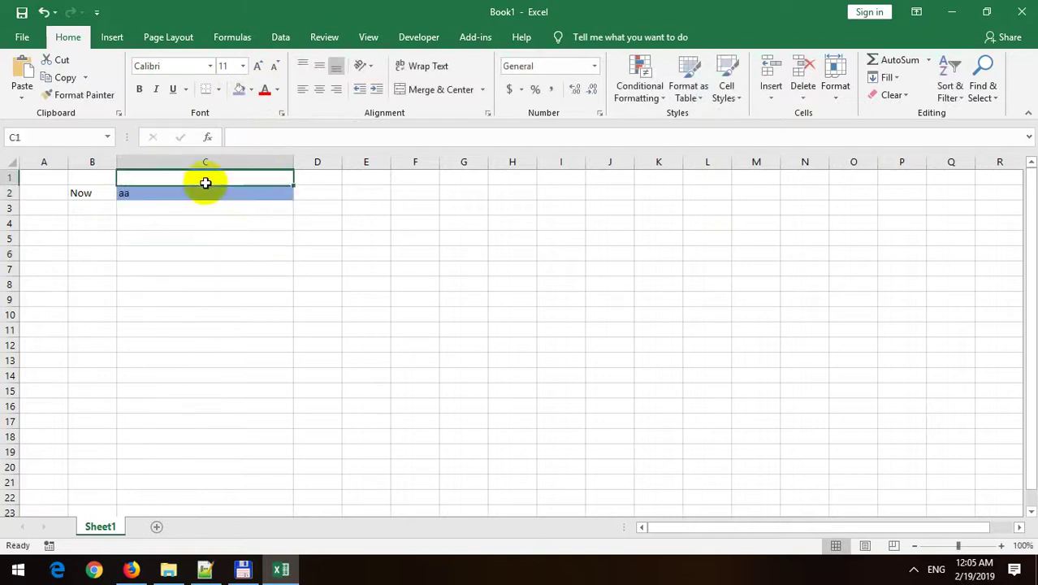
click(277, 89)
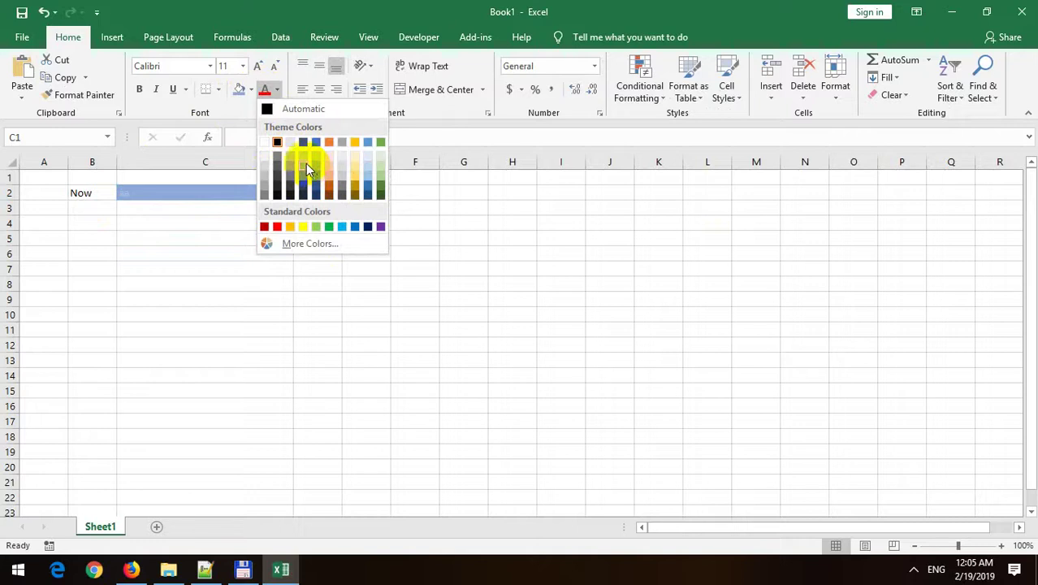
click(209, 204)
drag(209, 204, 209, 199)
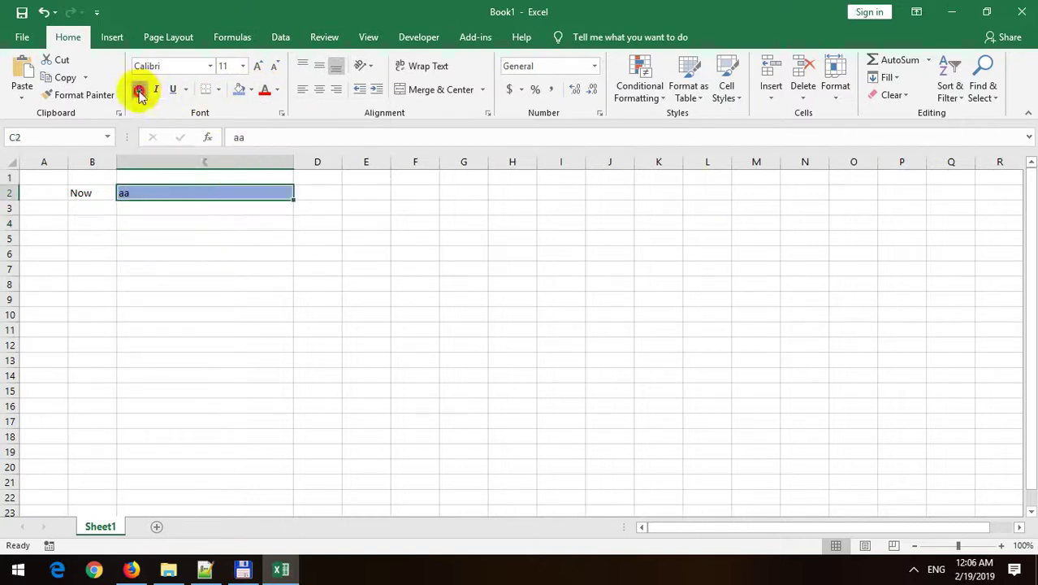
click(234, 265)
click(207, 192)
click(244, 137)
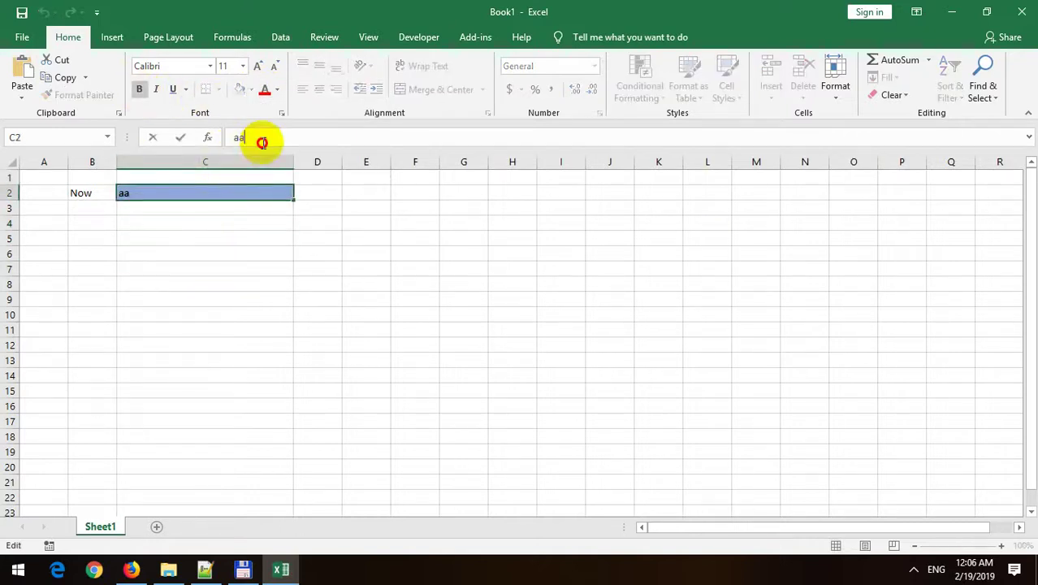
double_click(244, 137)
key(BackSpace)
- Make the 'Now' label in B2 bold, then check C2's context menu
click(93, 193)
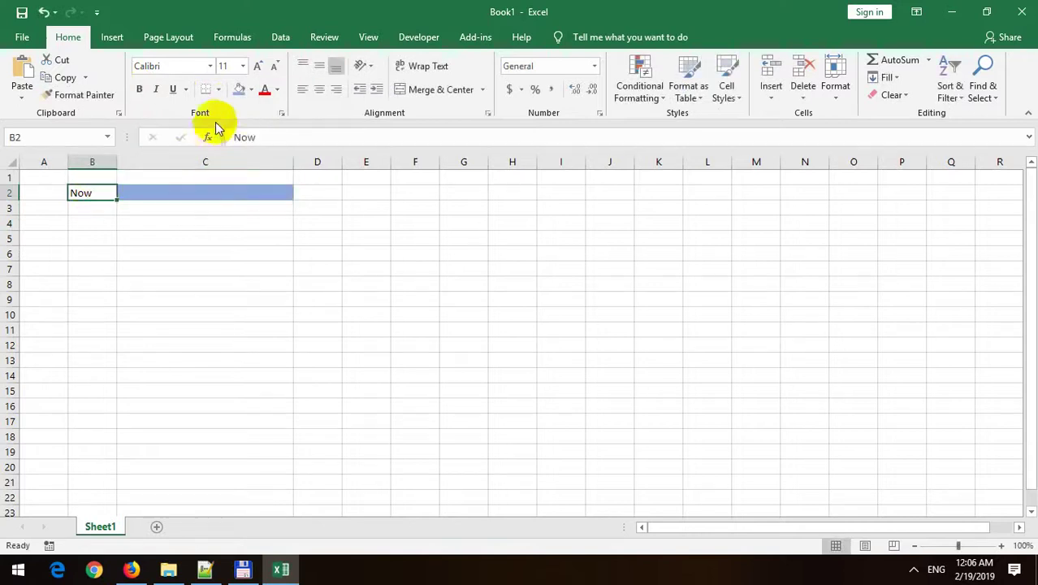
click(139, 89)
click(283, 233)
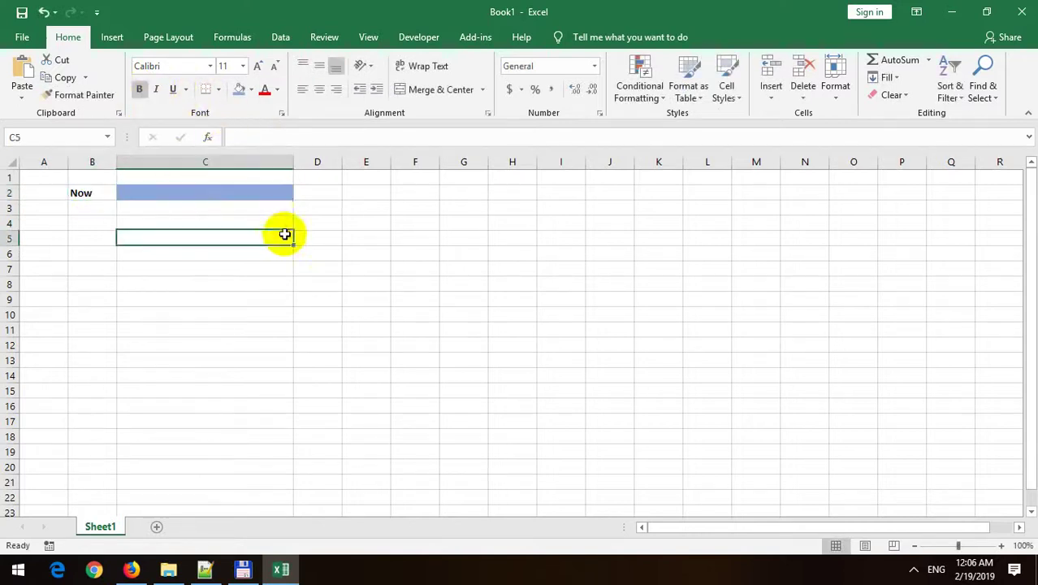
click(270, 194)
right_click(271, 197)
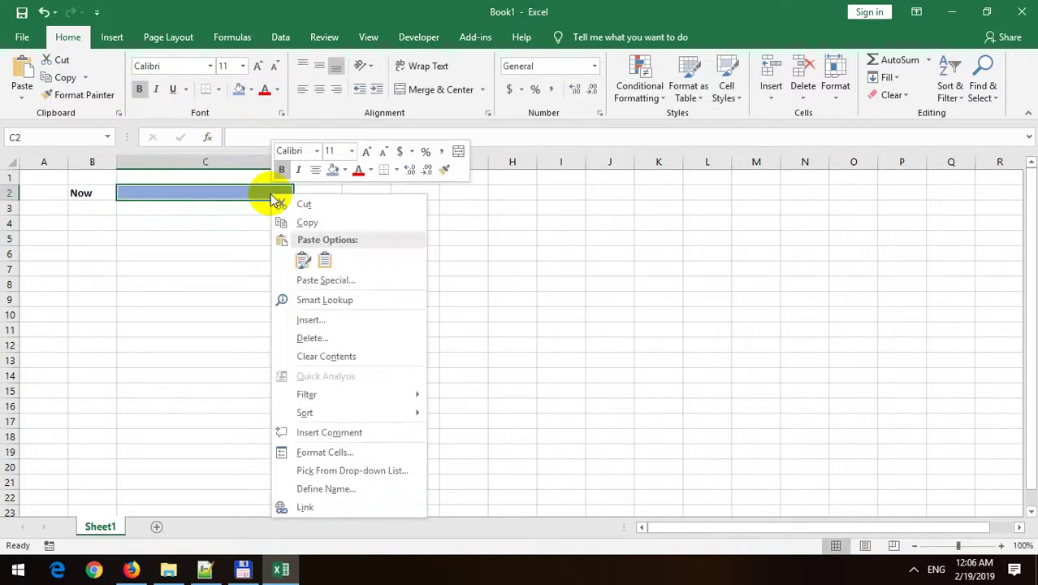
key(Escape)
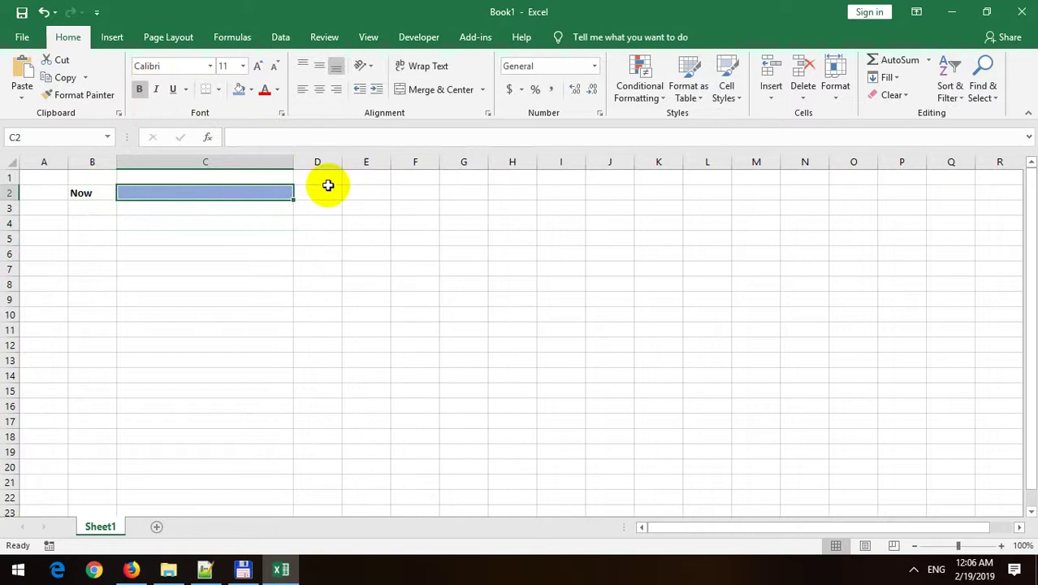
- From the Developer tab, open the VBA editor, insert Module1, and open ThisWorkbook's code window
click(418, 38)
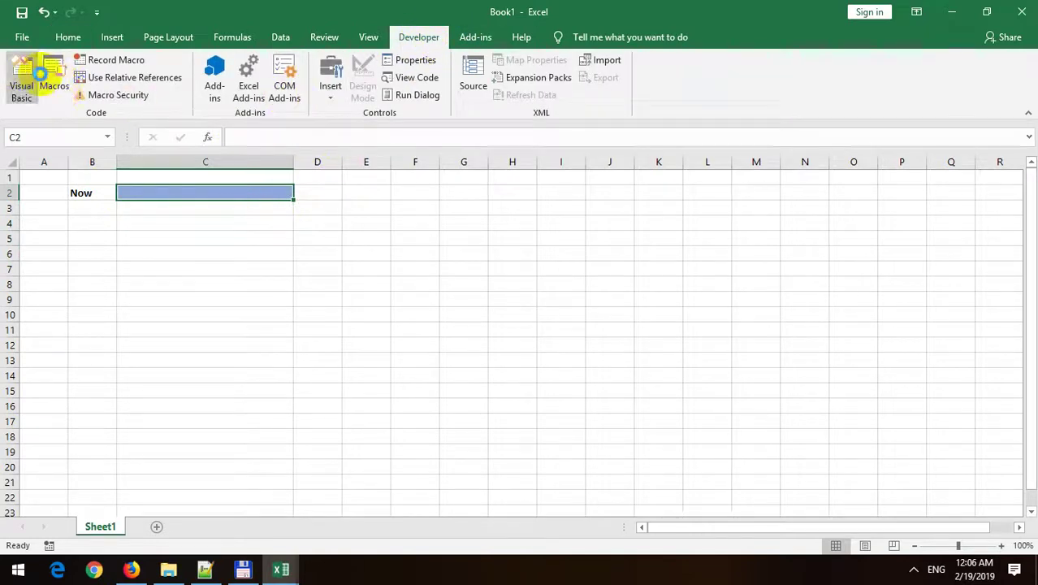
click(23, 79)
click(146, 27)
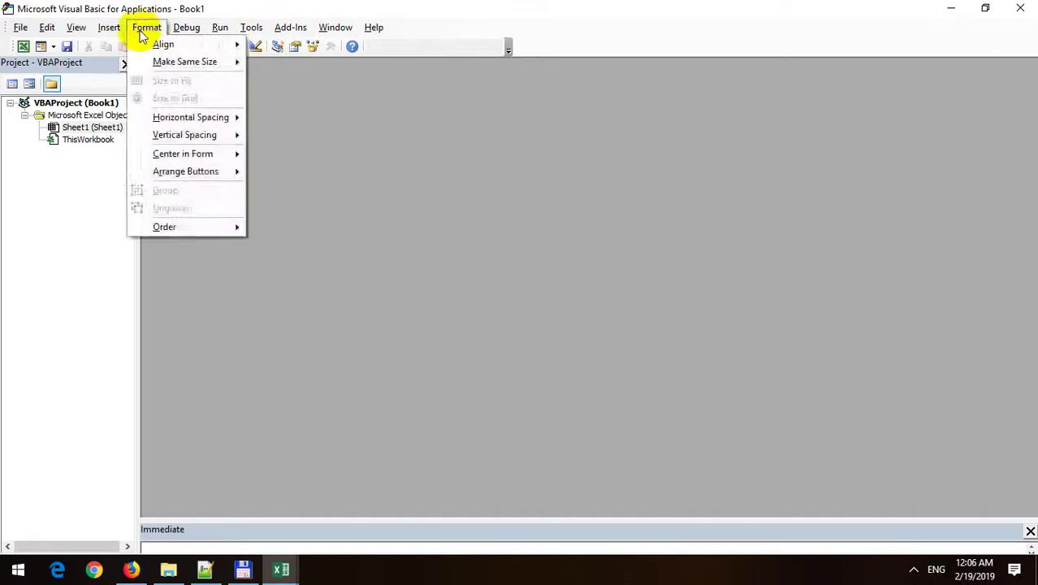
mouse_move(109, 27)
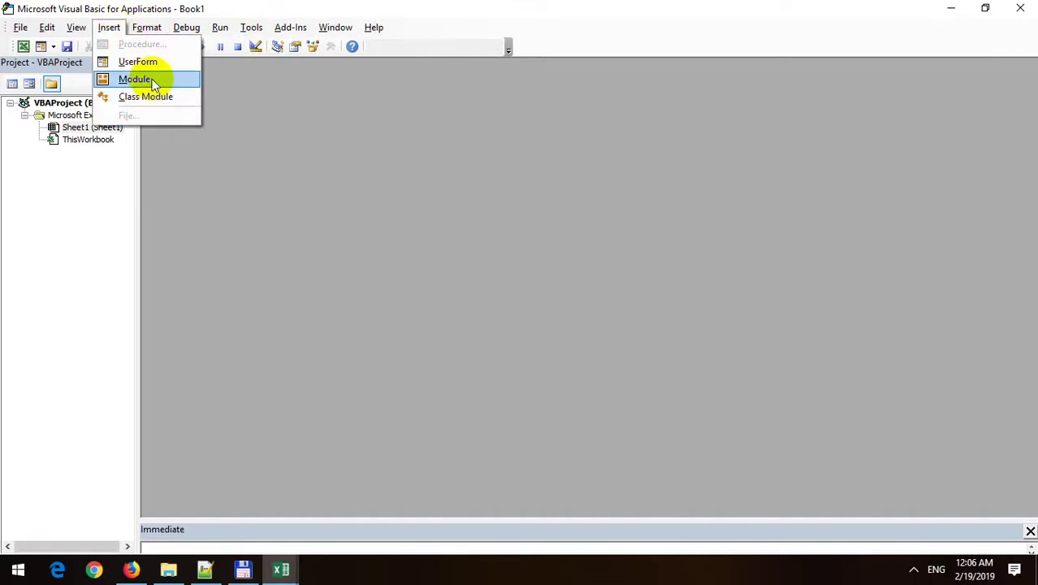
click(154, 85)
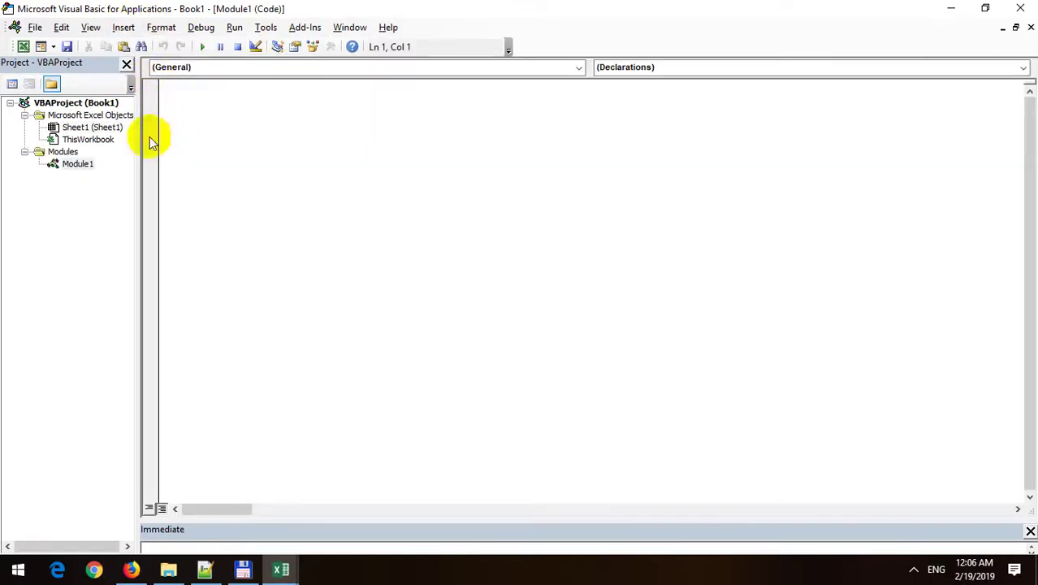
double_click(88, 139)
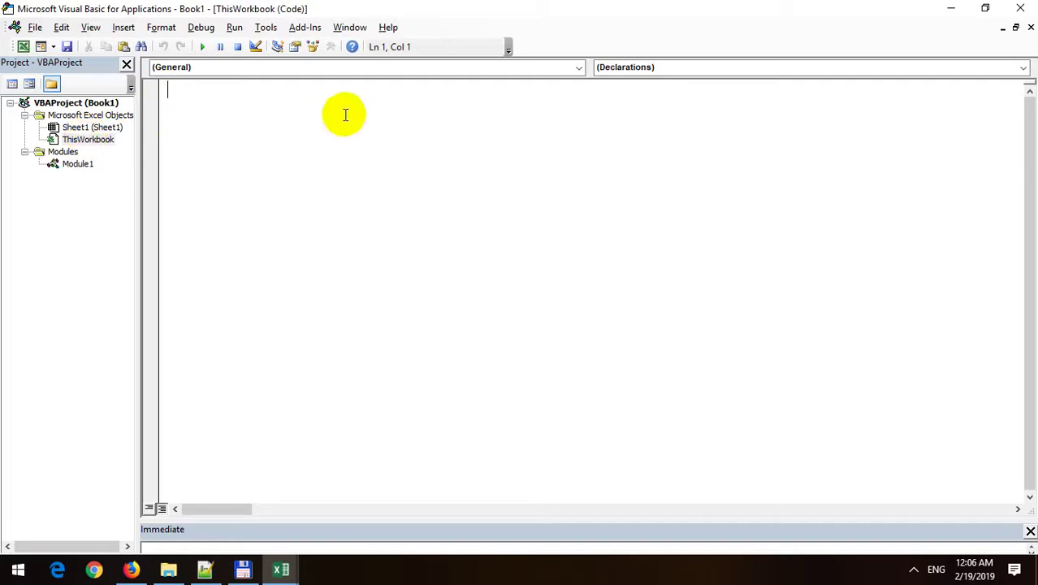
- Save the workbook to the Desktop as an Excel Macro-Enabled Workbook named Timer
key(ctrl+s)
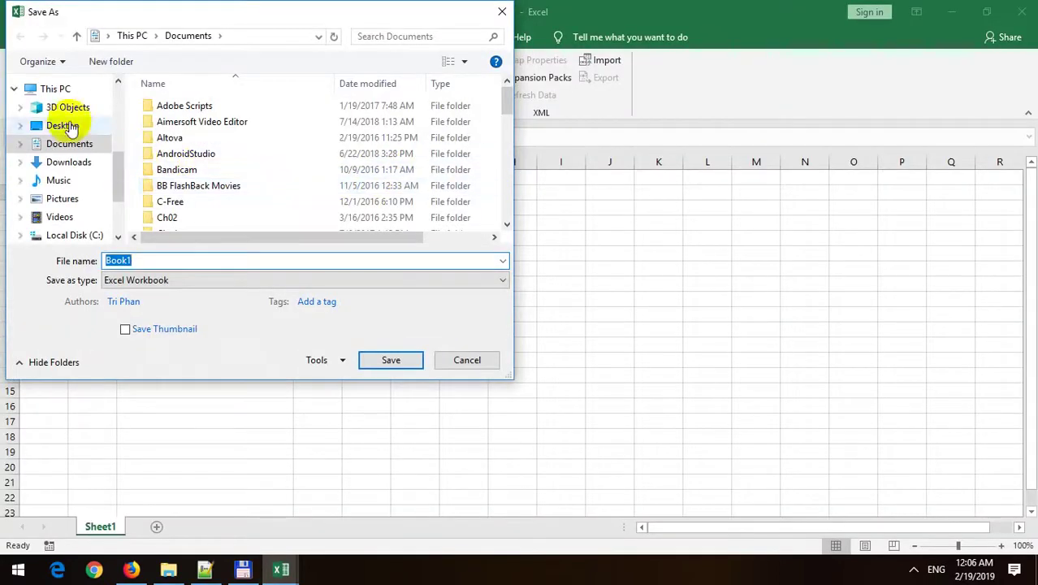
click(69, 125)
click(173, 279)
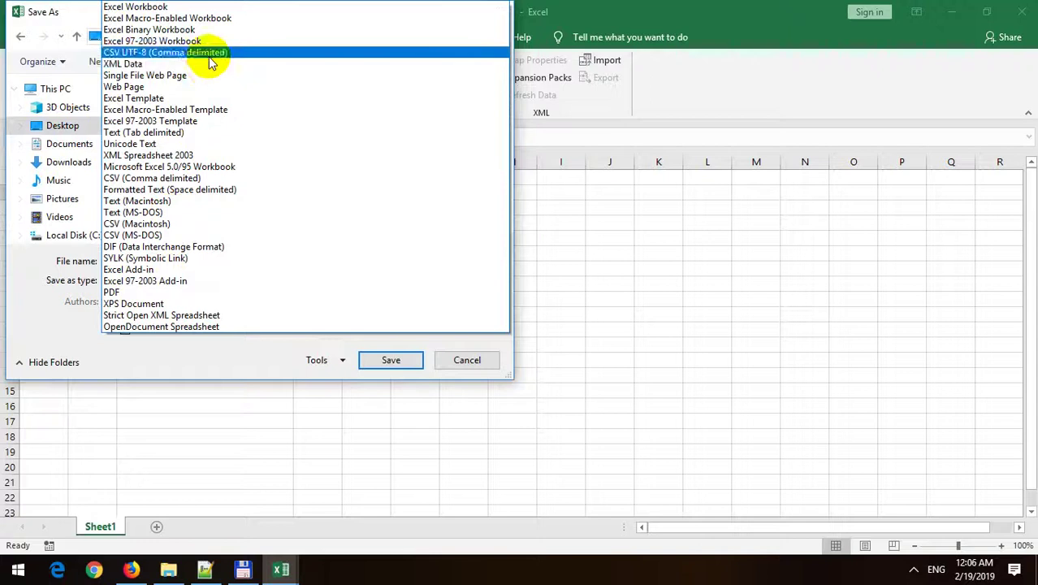
click(216, 23)
double_click(239, 259)
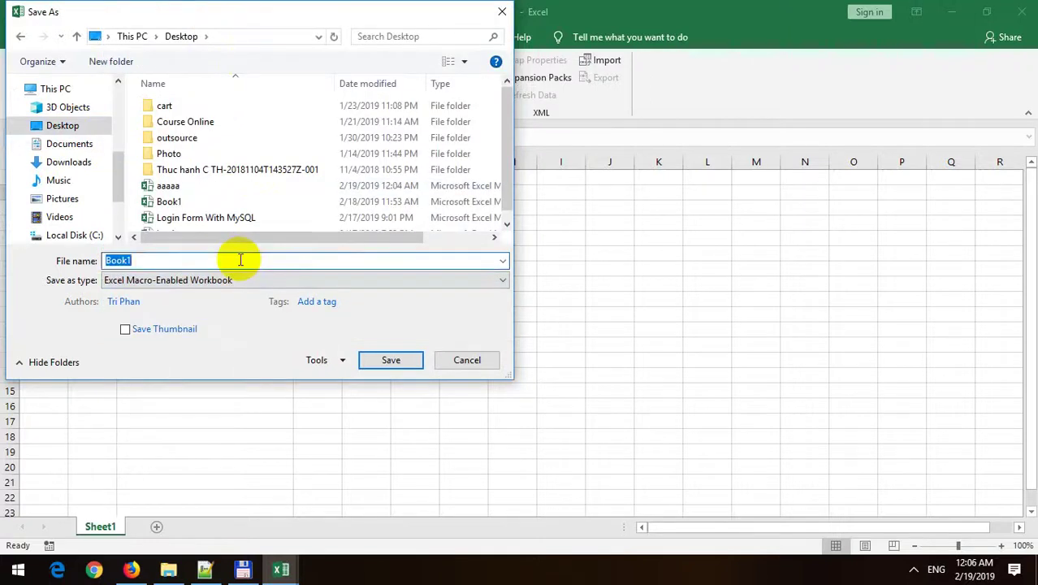
text(Timer)
key(Return)
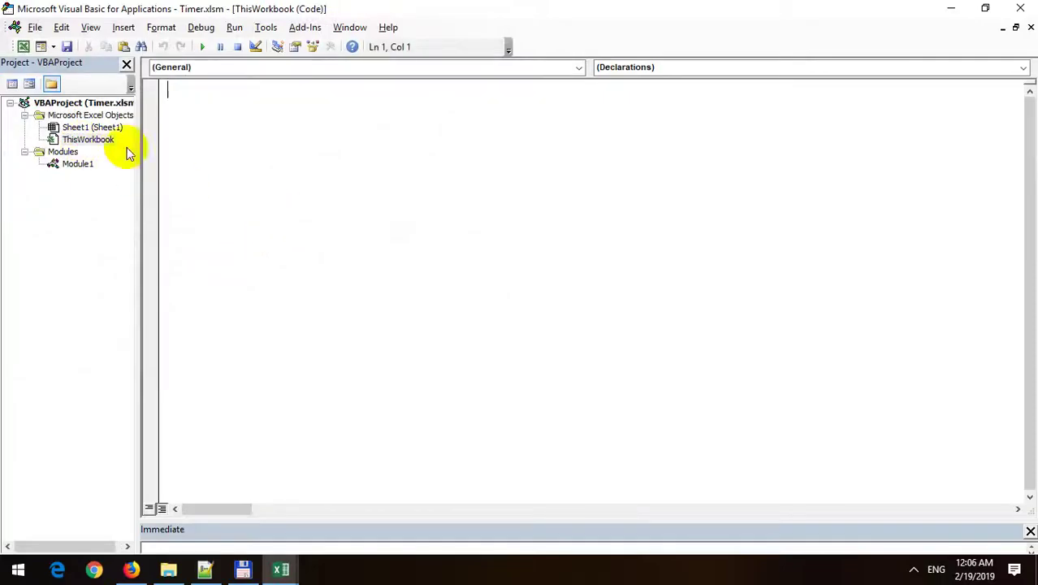
- Insert the Workbook_Open stub in ThisWorkbook via the Workbook object, then open Module1
click(306, 68)
click(293, 93)
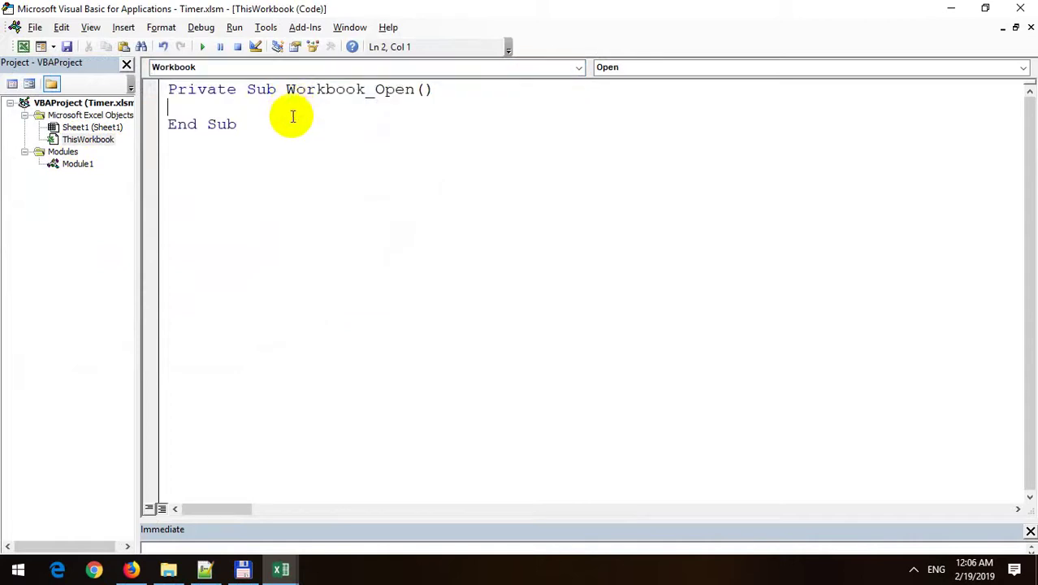
double_click(78, 163)
text(Sub StartTimer())
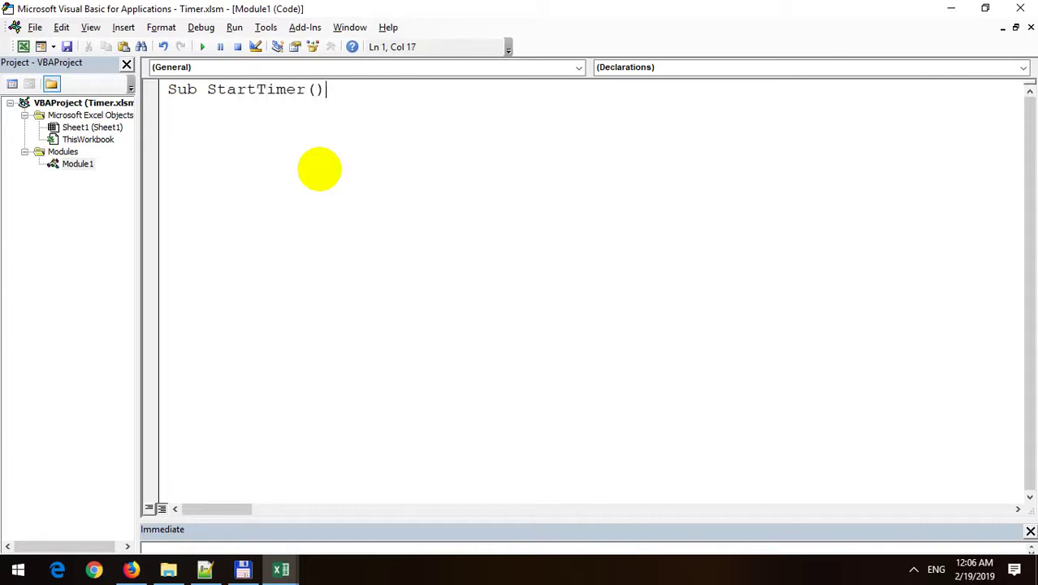
- In StartTimer, write Application.OnTime Now + TimeValue("00:00:01"), "Get_Current_Date_Time"
key(Return)
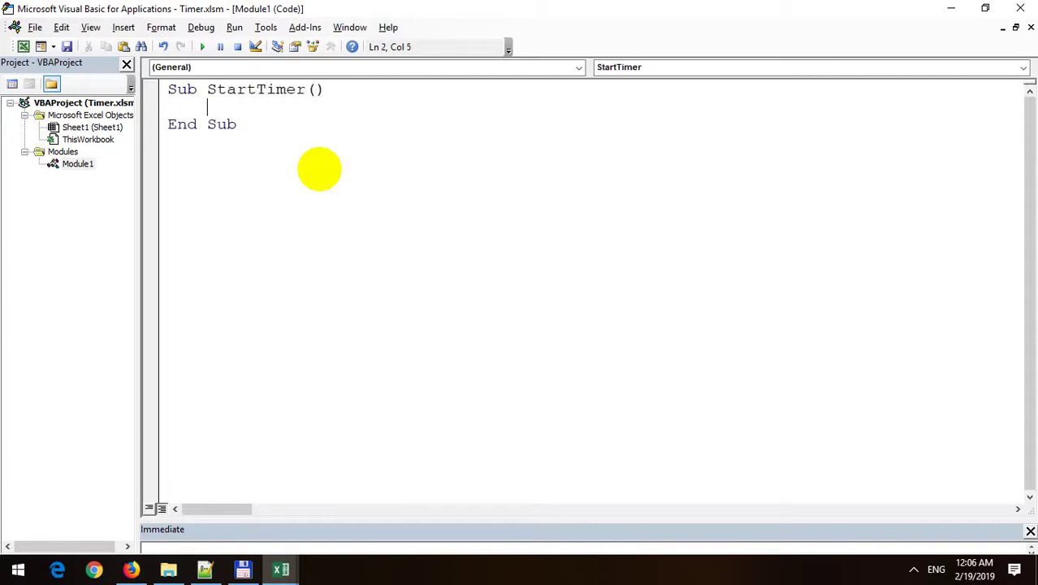
text(Ap)
key(ctrl+space)
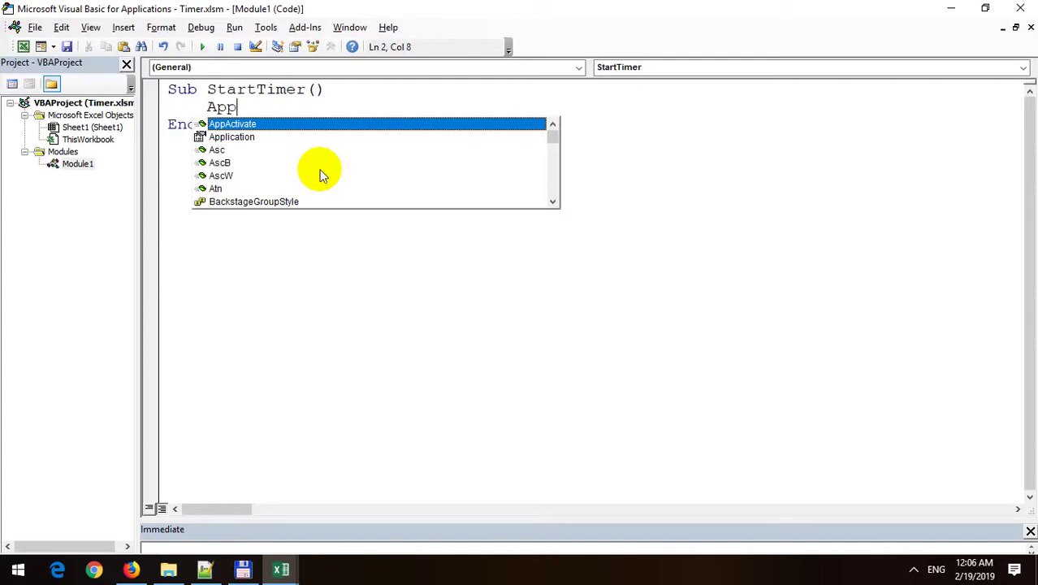
text(lication.)
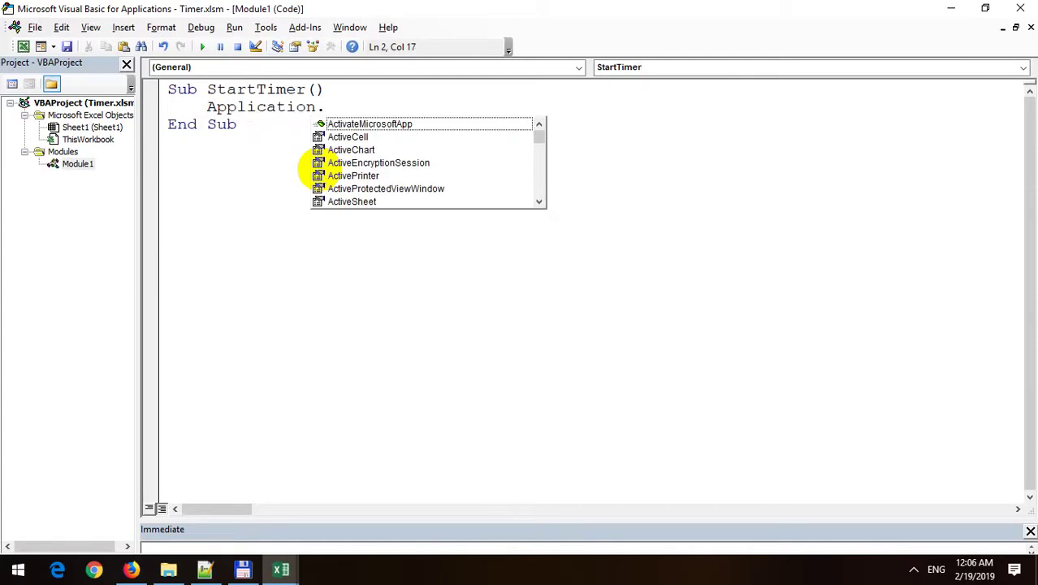
text(OnT)
key(Tab)
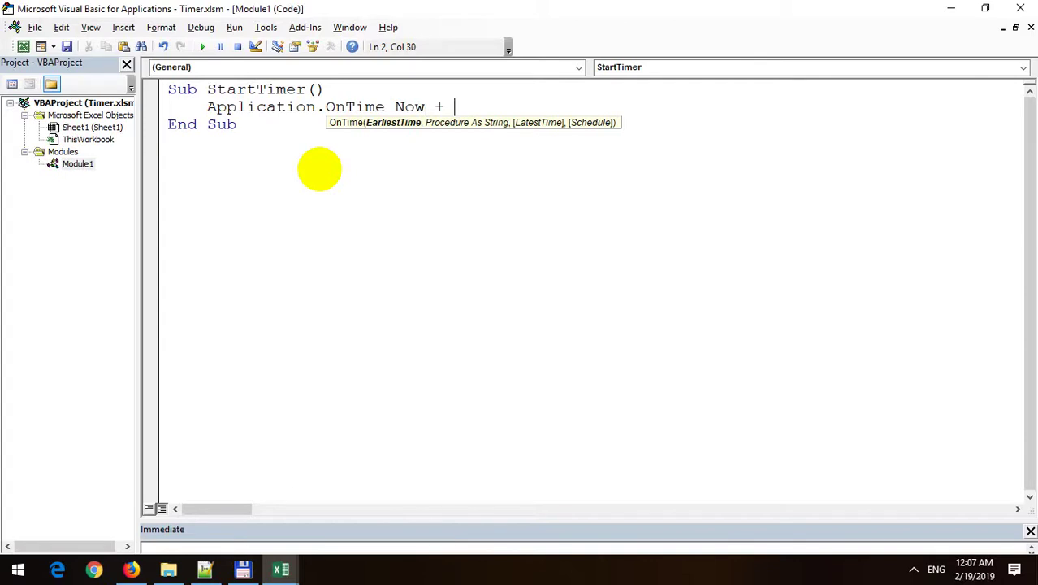
text(TimeV)
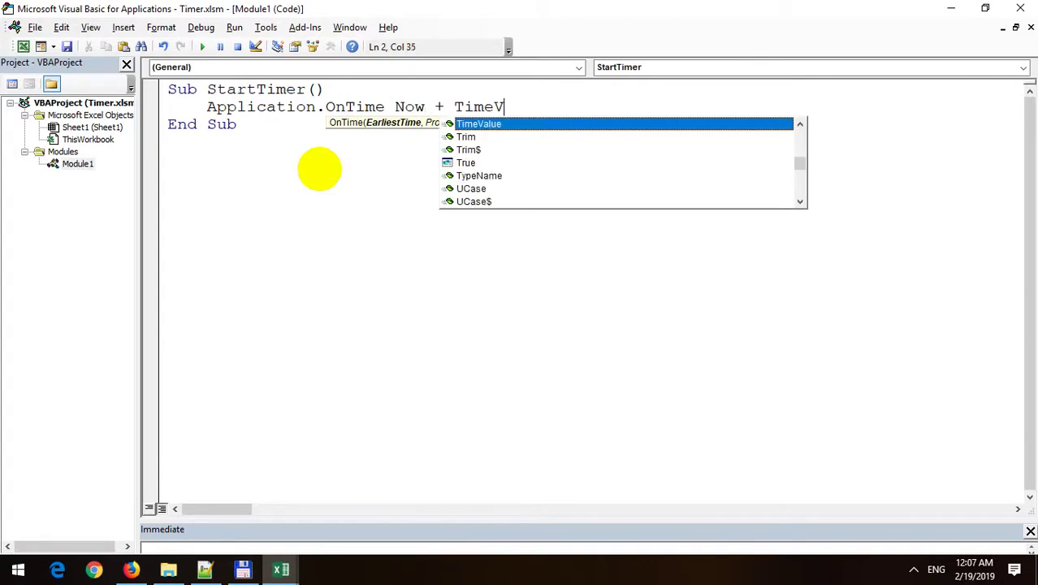
key(Tab)
text(())
key(Left)
text("")
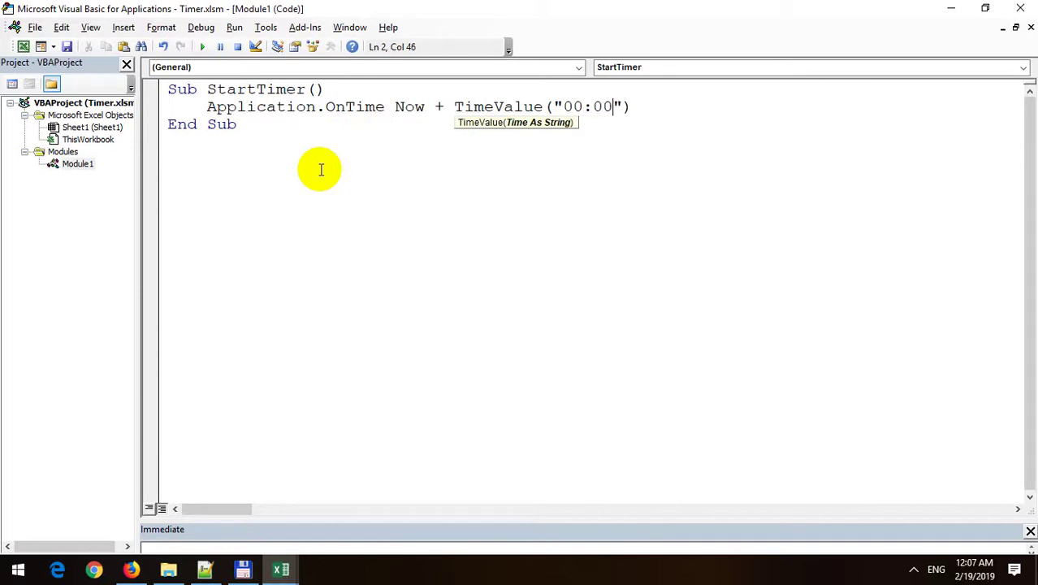
key(End)
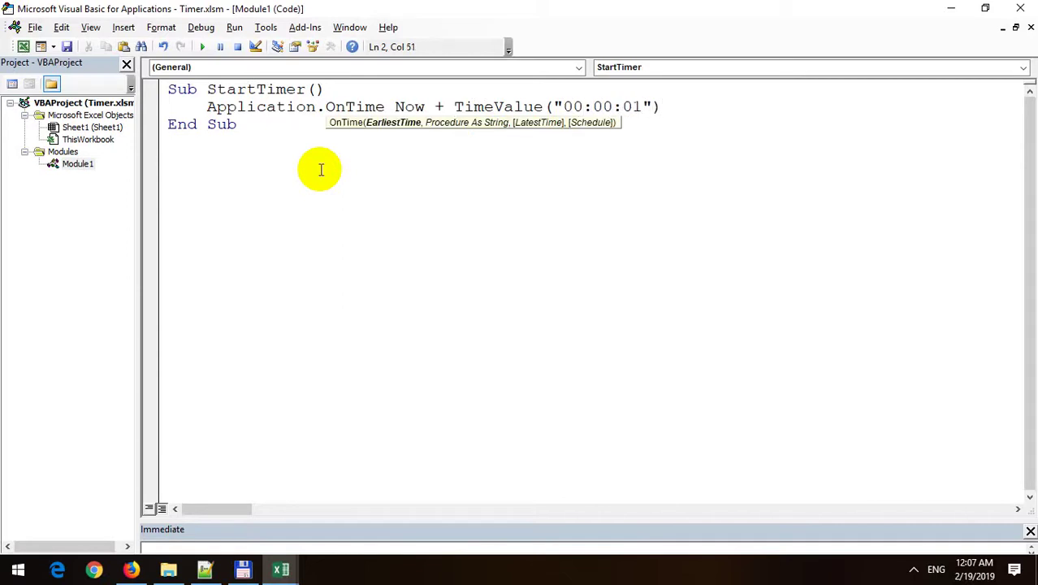
text(, "Get_Current_Date_Time)
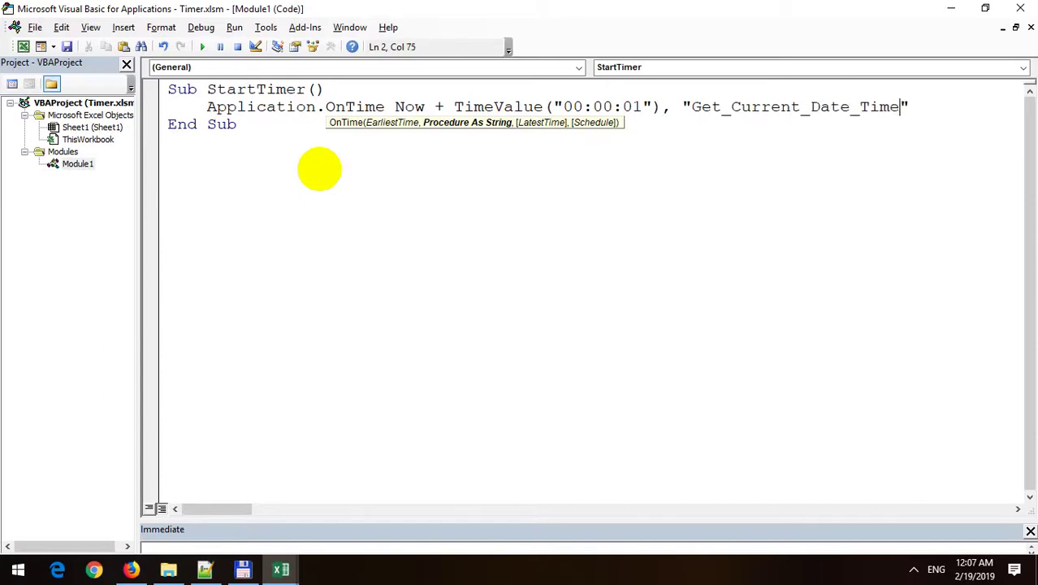
click(321, 169)
- Begin a new Sub line below StartTimer and dismiss the compile error messages
text(Sub)
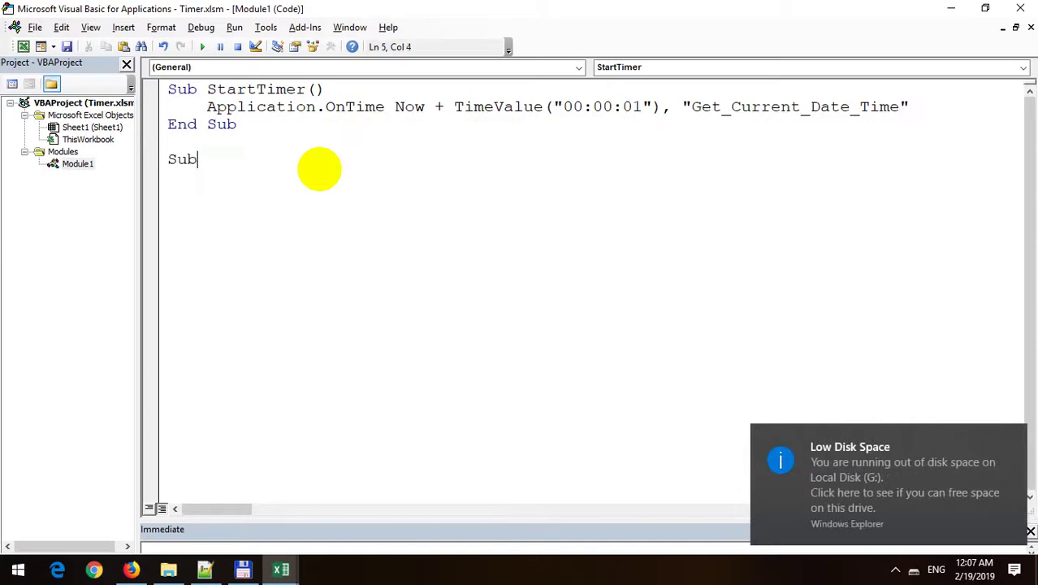
click(775, 110)
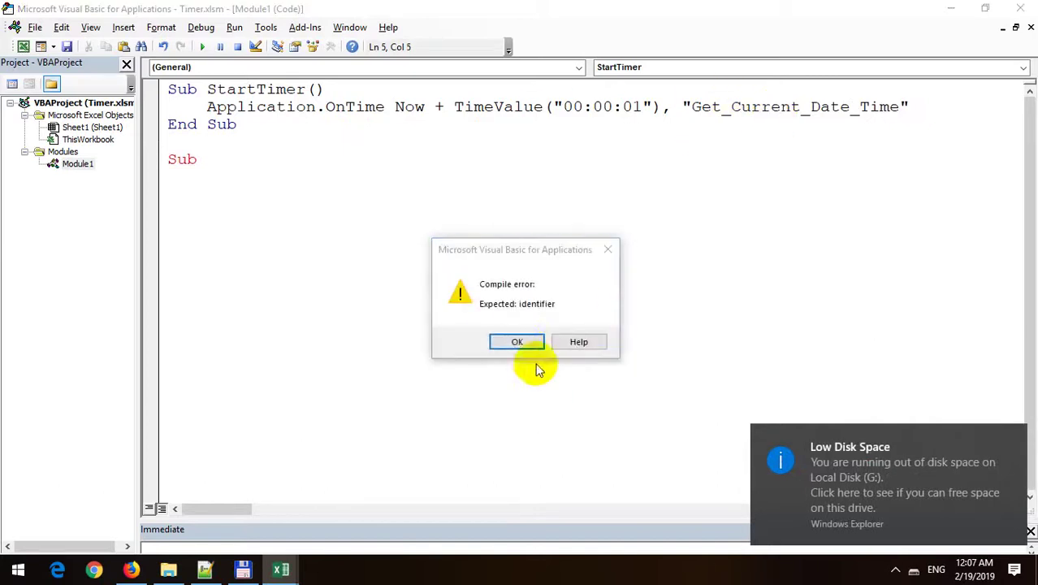
click(520, 341)
click(745, 108)
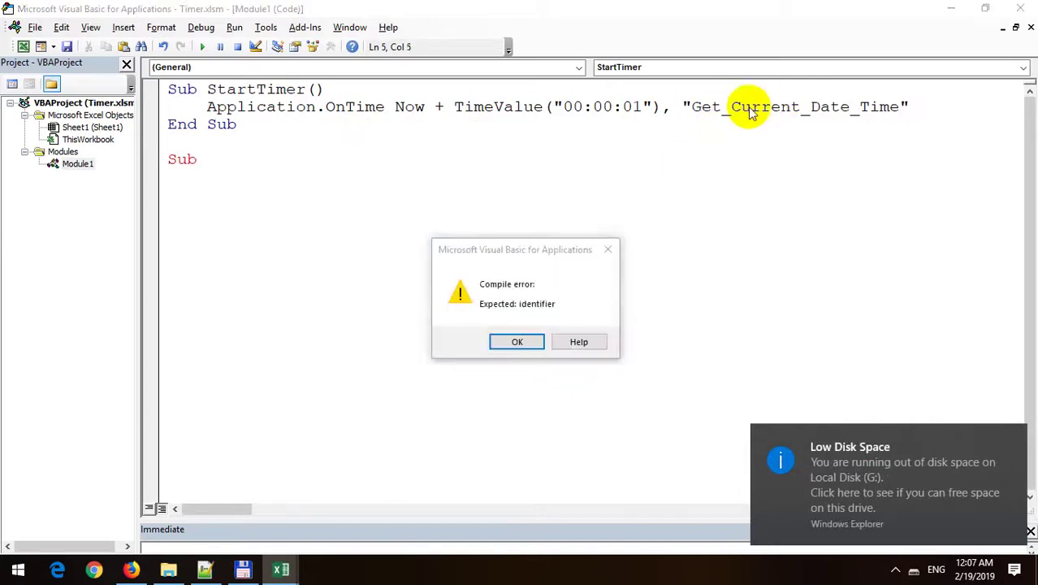
key(Return)
- Declare Sub Get_Current_Date_Time using the name copied from the OnTime line, then return to Excel
double_click(714, 114)
key(ctrl+c)
click(329, 161)
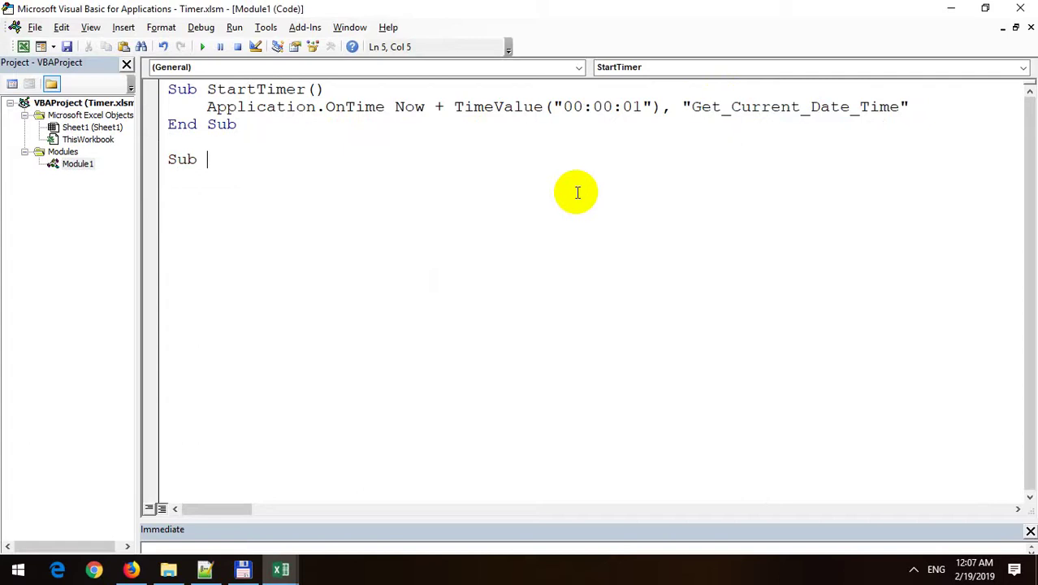
key(ctrl+v)
key(Return)
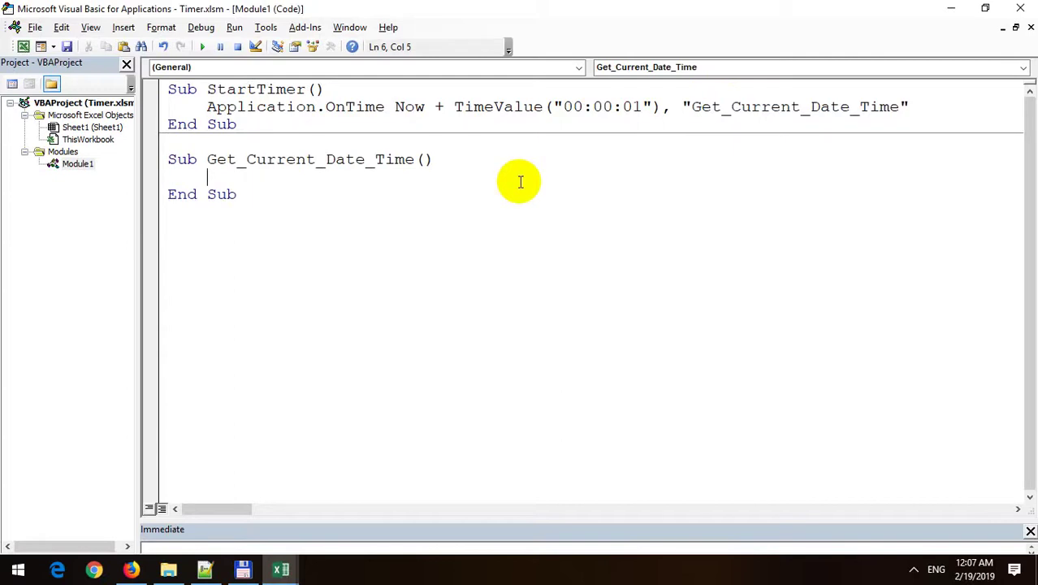
click(280, 569)
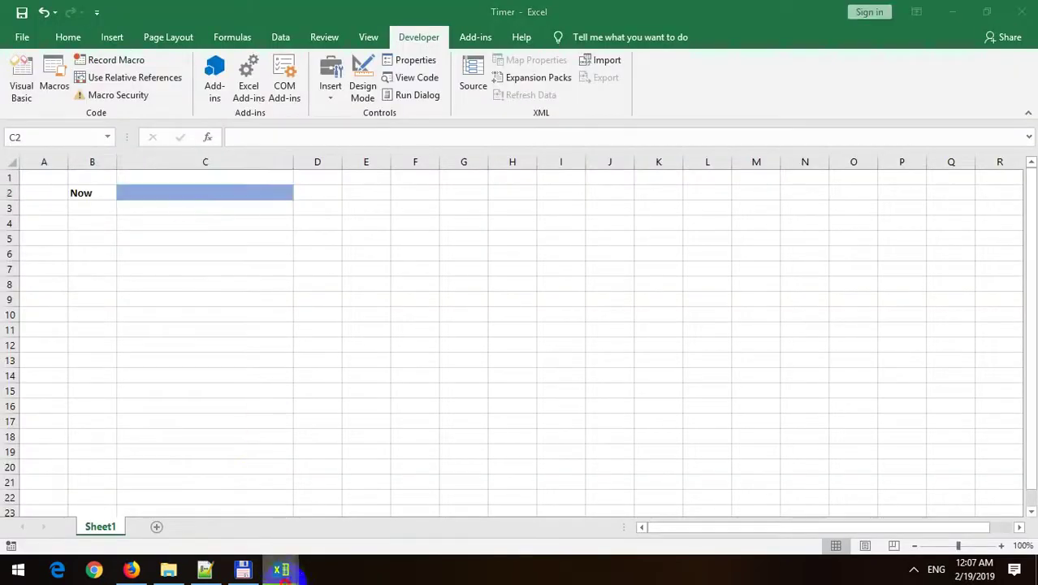
- In Get_Current_Date_Time, write Range("C2").Value = Now followed by a StartTimer call
mouse_move(280, 569)
click(344, 429)
text(an)
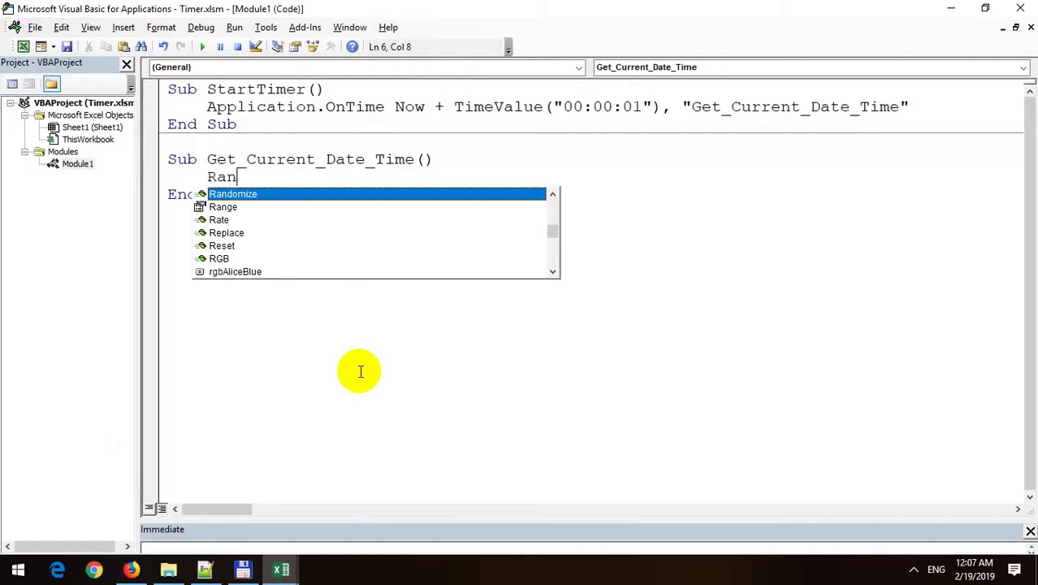
key(Down)
key(Tab)
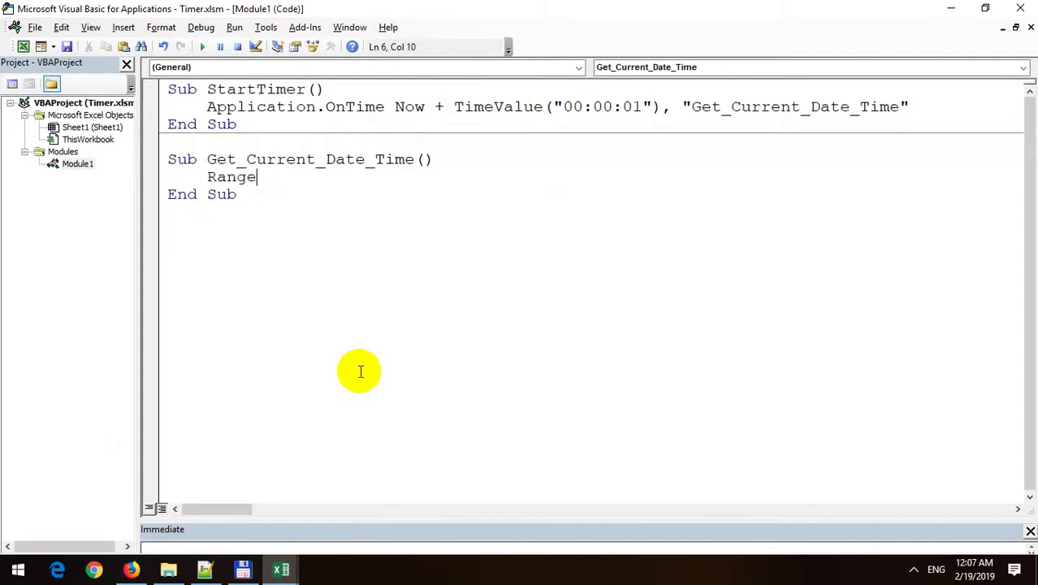
text(())
key(End)
text(.)
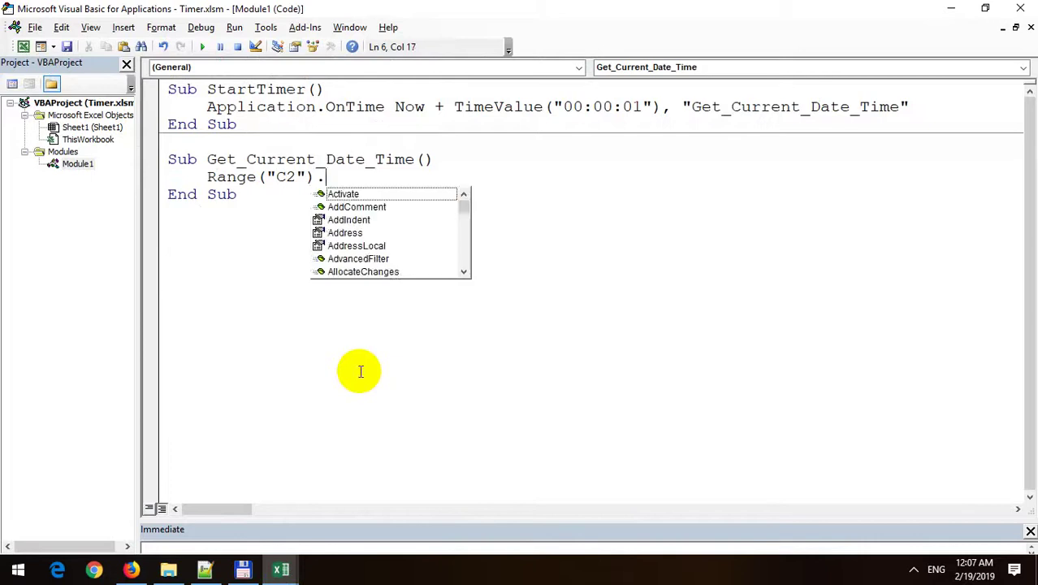
text(Va)
key(Down)
key(Tab)
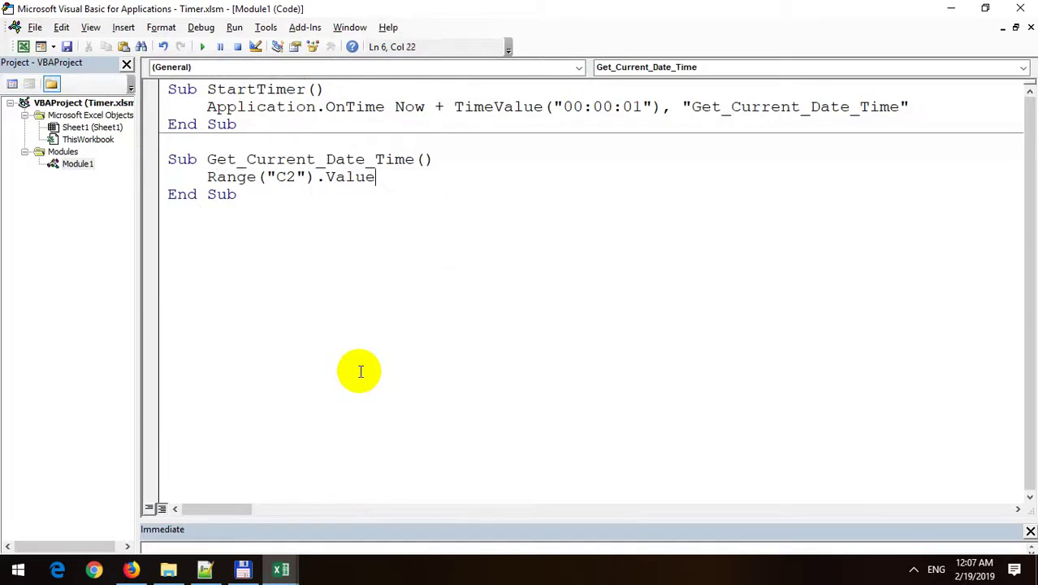
text( = Now)
key(Return)
text(StartTimer)
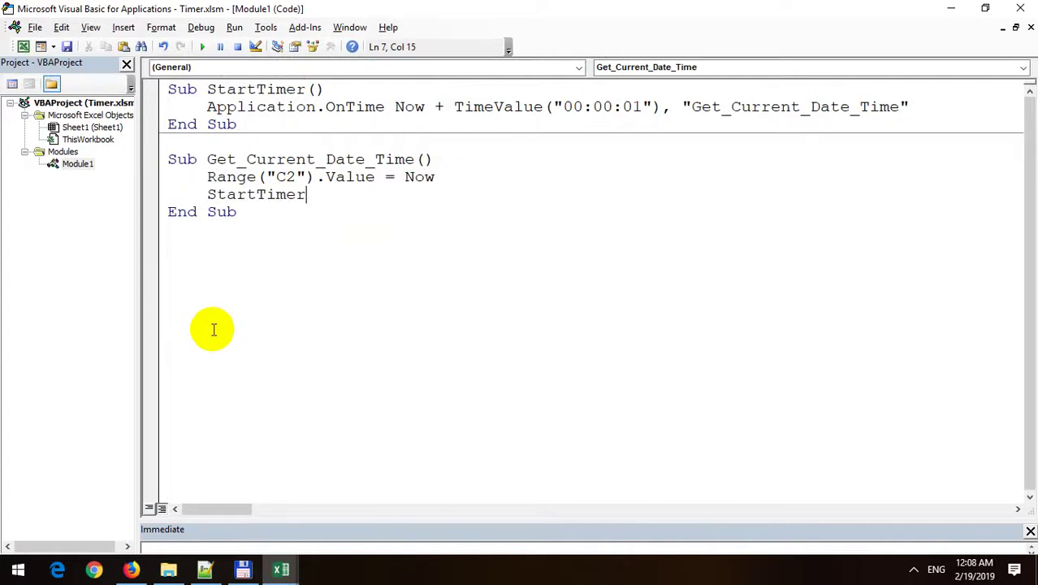
click(463, 212)
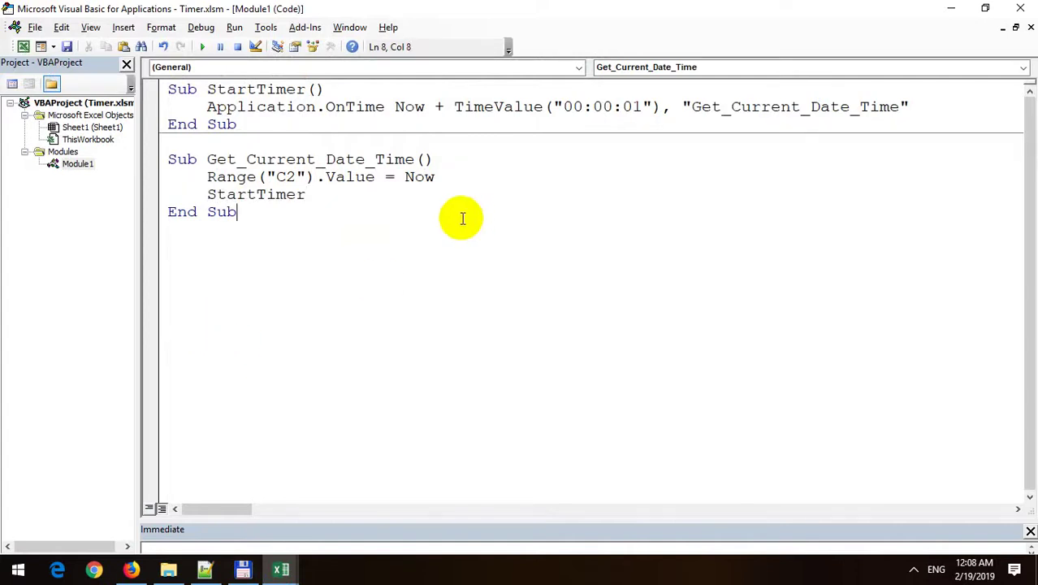
- Paste a StartTimer call from Module1 into ThisWorkbook's Workbook_Open, then switch back to Excel
click(88, 142)
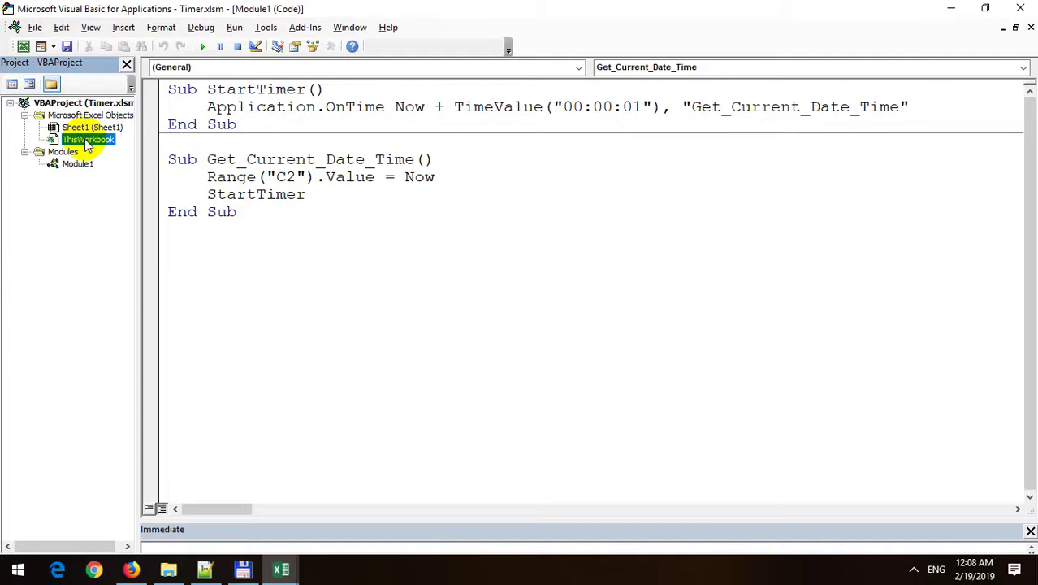
double_click(88, 141)
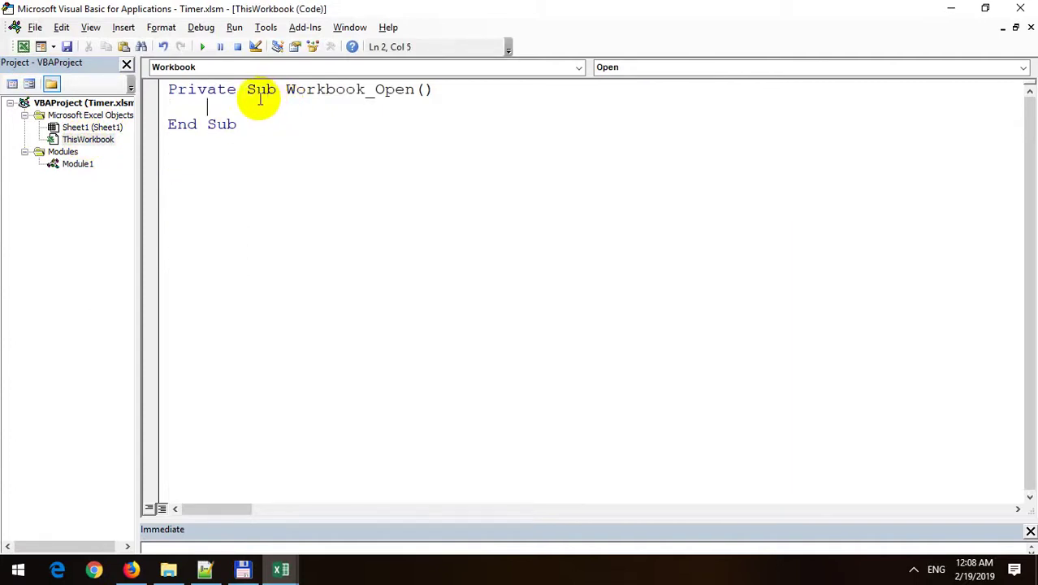
double_click(77, 164)
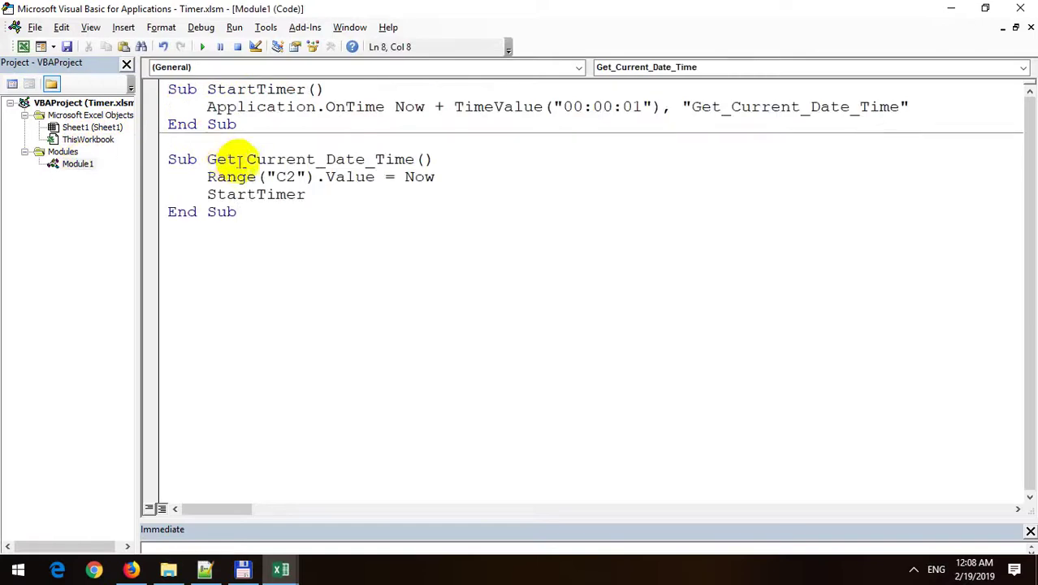
double_click(243, 195)
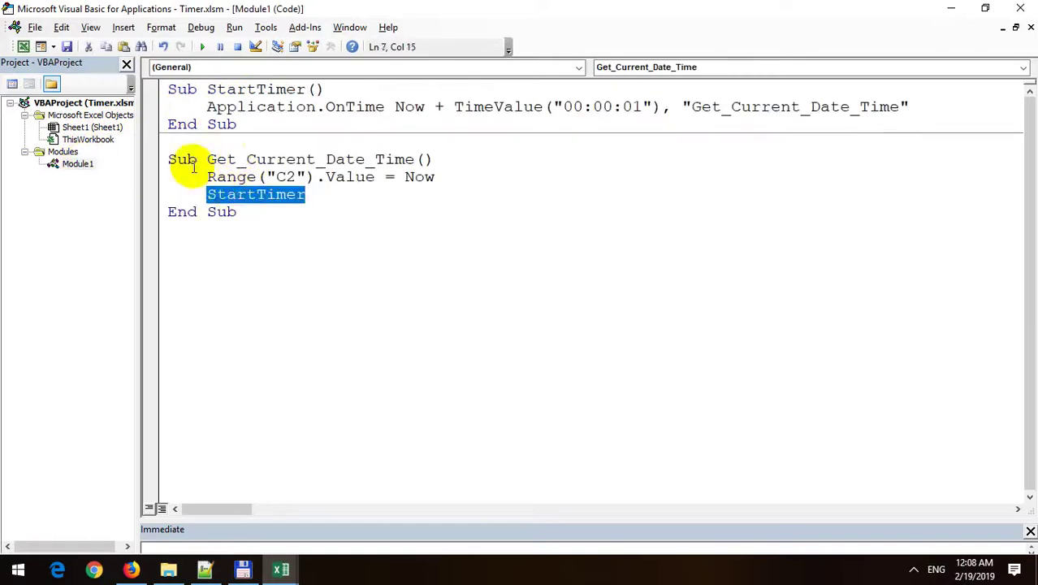
double_click(98, 143)
key(ctrl+v)
click(434, 128)
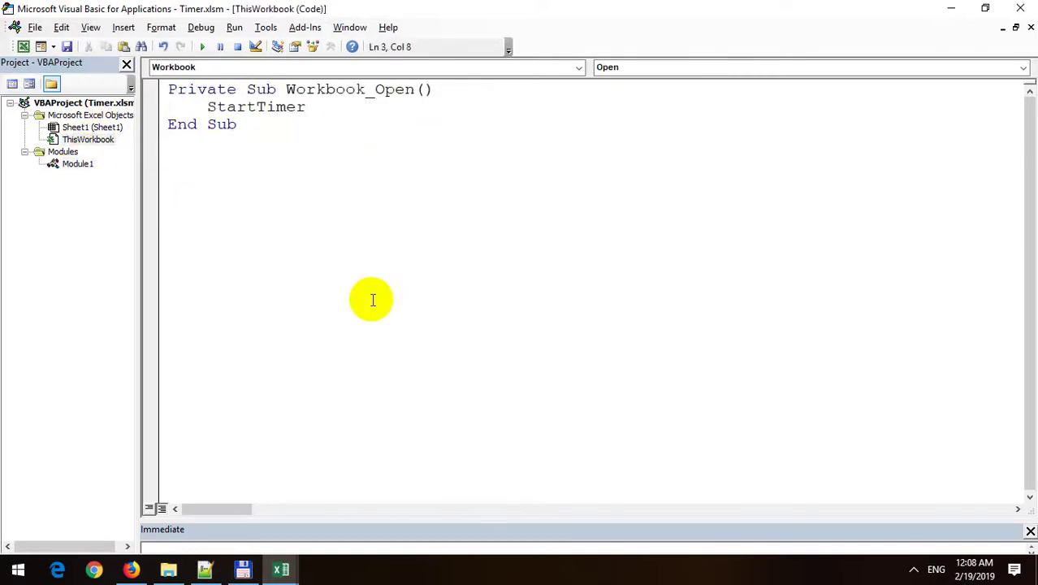
click(280, 568)
click(232, 486)
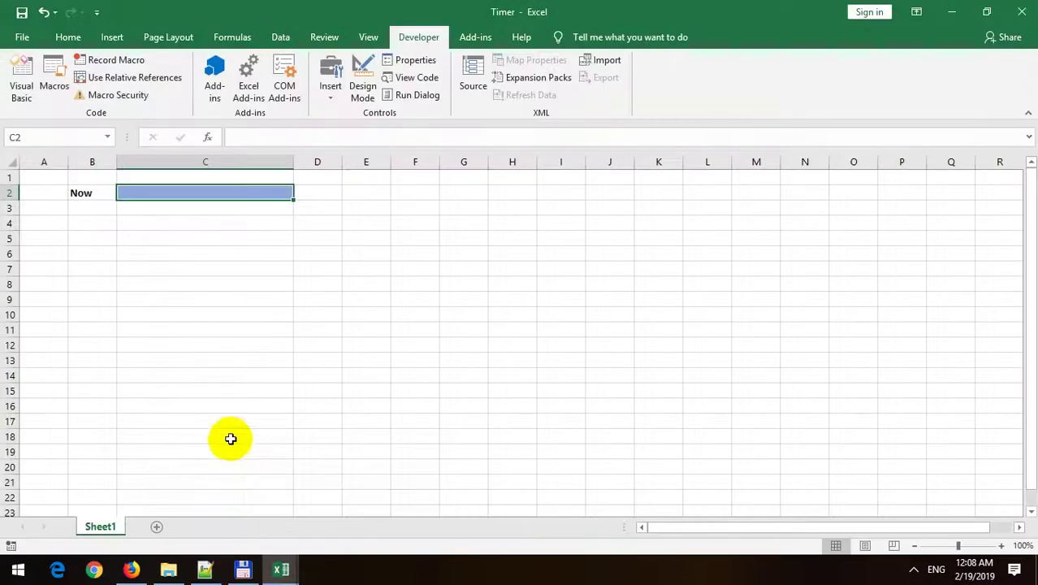
click(324, 324)
click(286, 570)
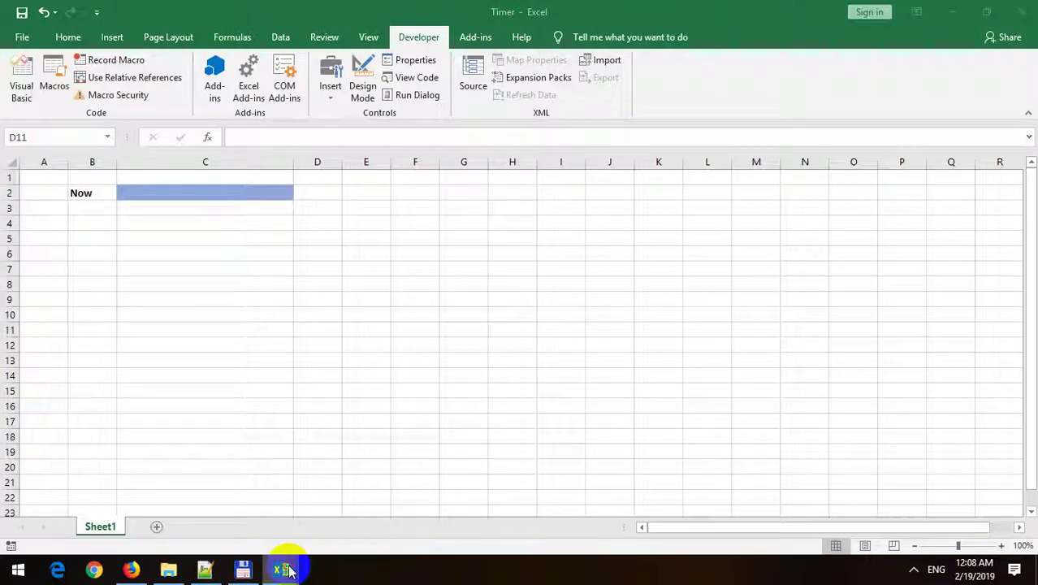
click(341, 487)
click(385, 284)
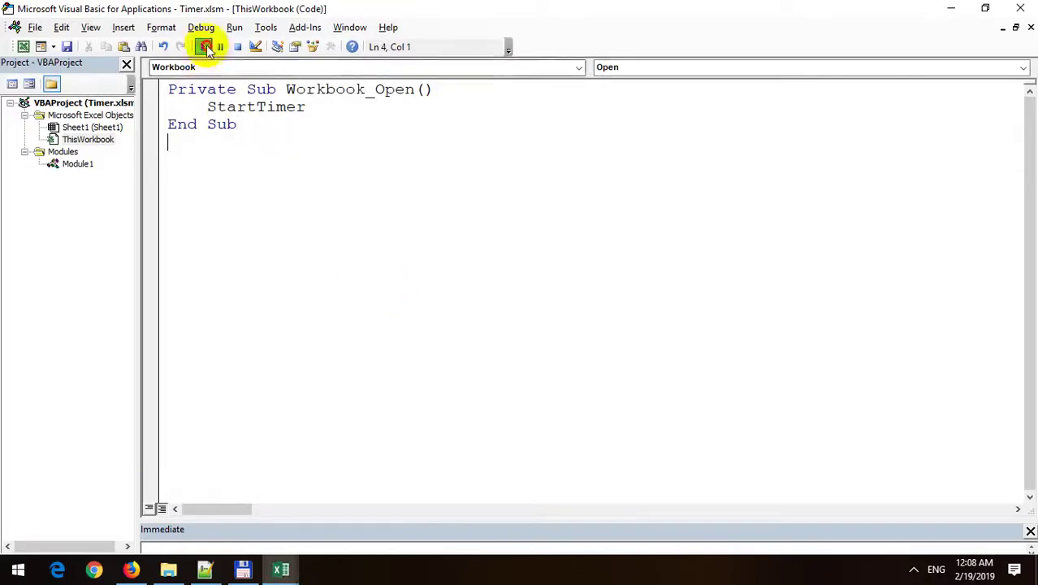
click(206, 48)
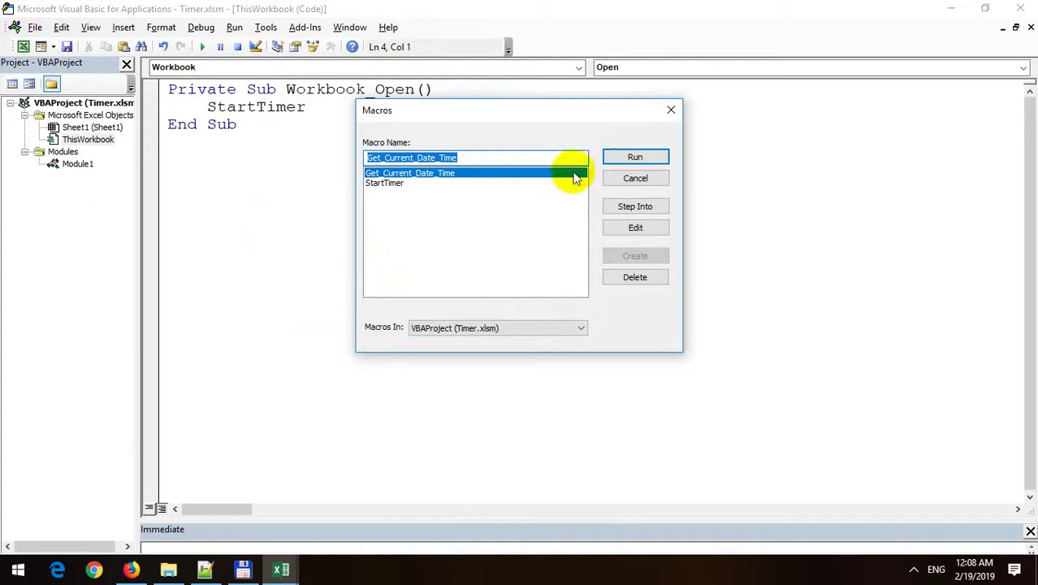
click(503, 183)
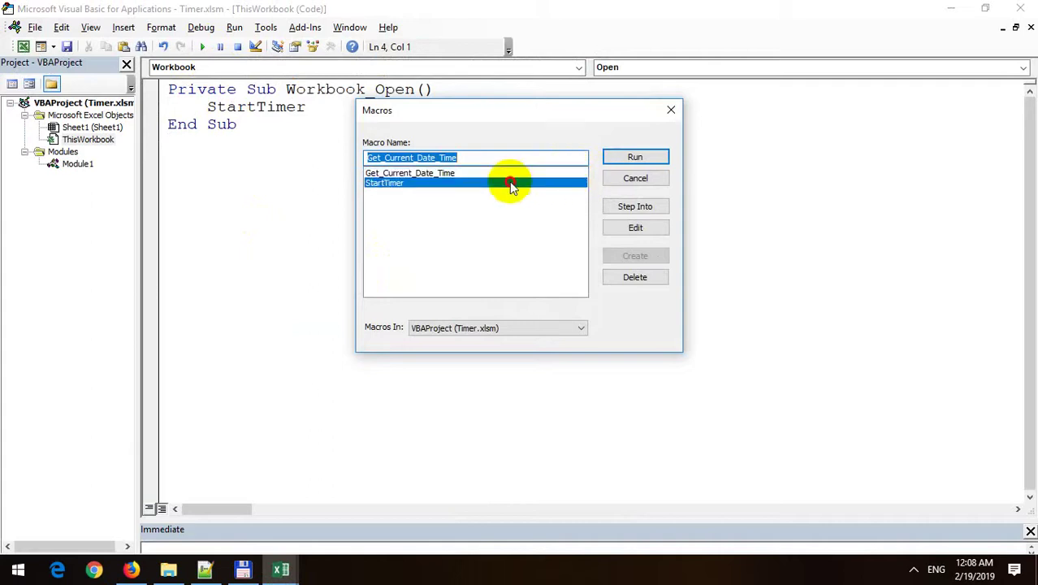
click(670, 112)
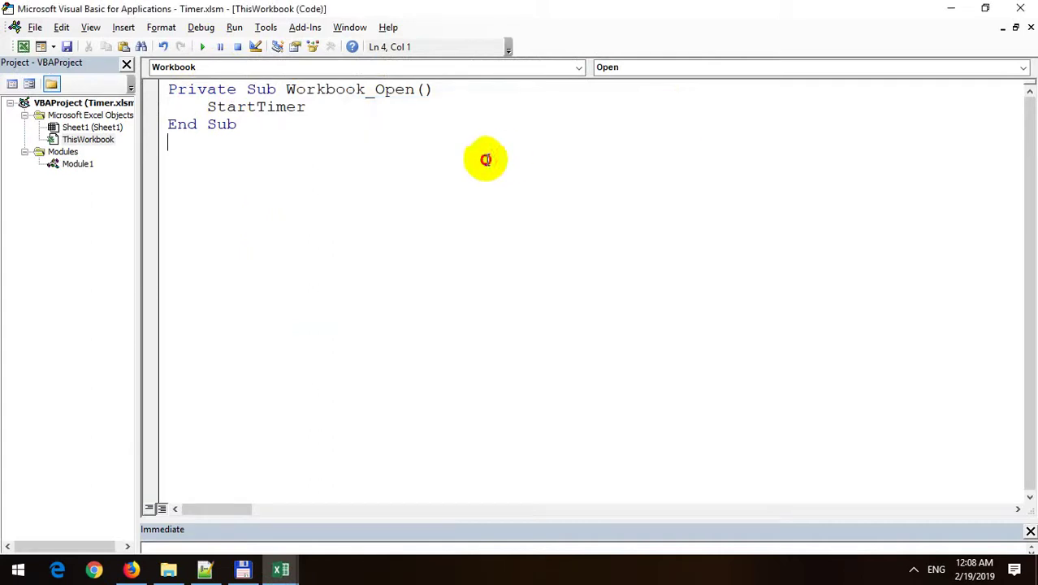
key(alt+F11)
click(393, 224)
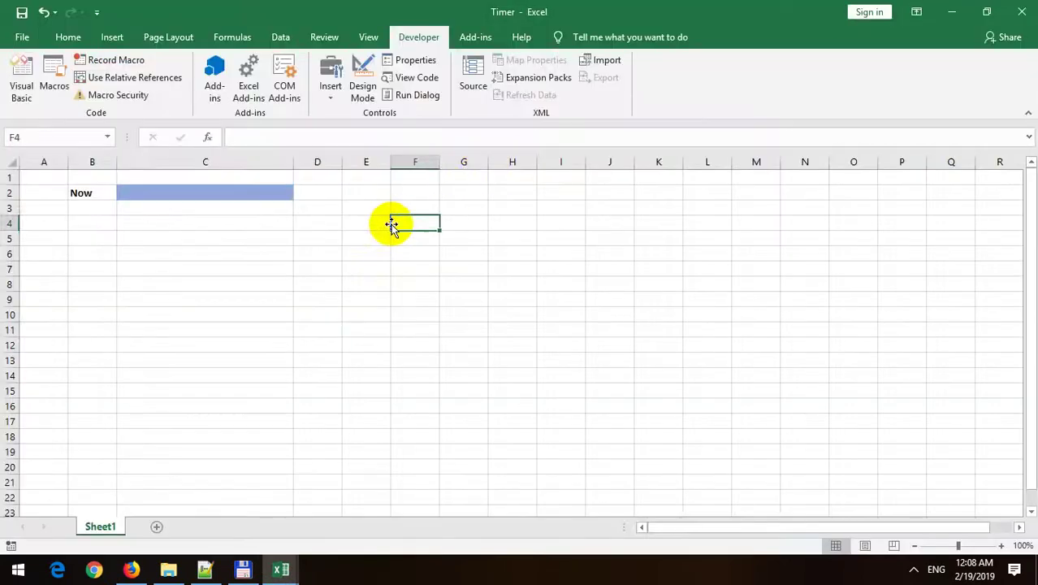
- Close Excel, relaunch it, and reopen Timer from the Recent list so C2 shows the time
click(1030, 12)
click(18, 570)
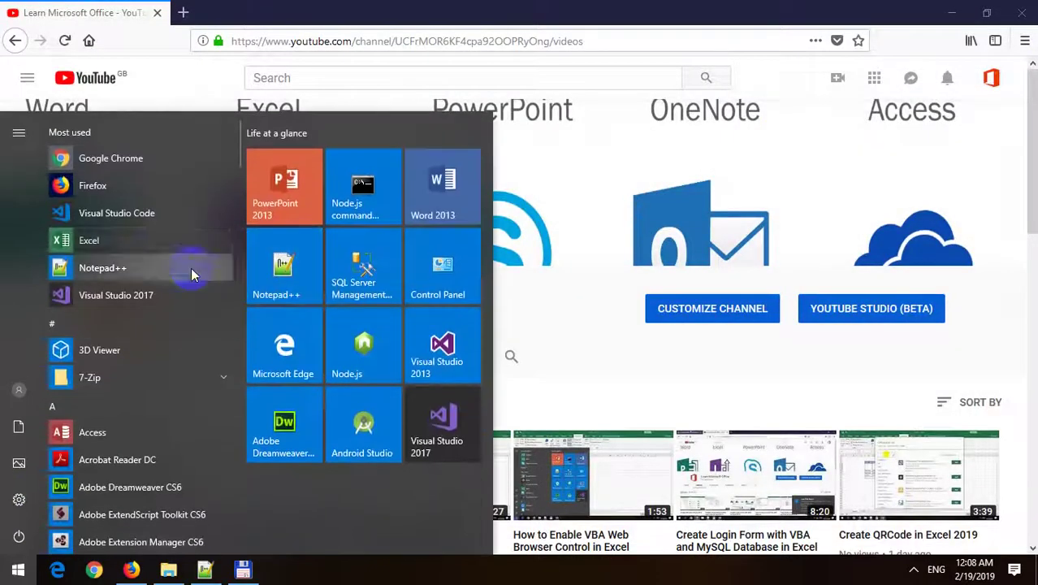
click(146, 239)
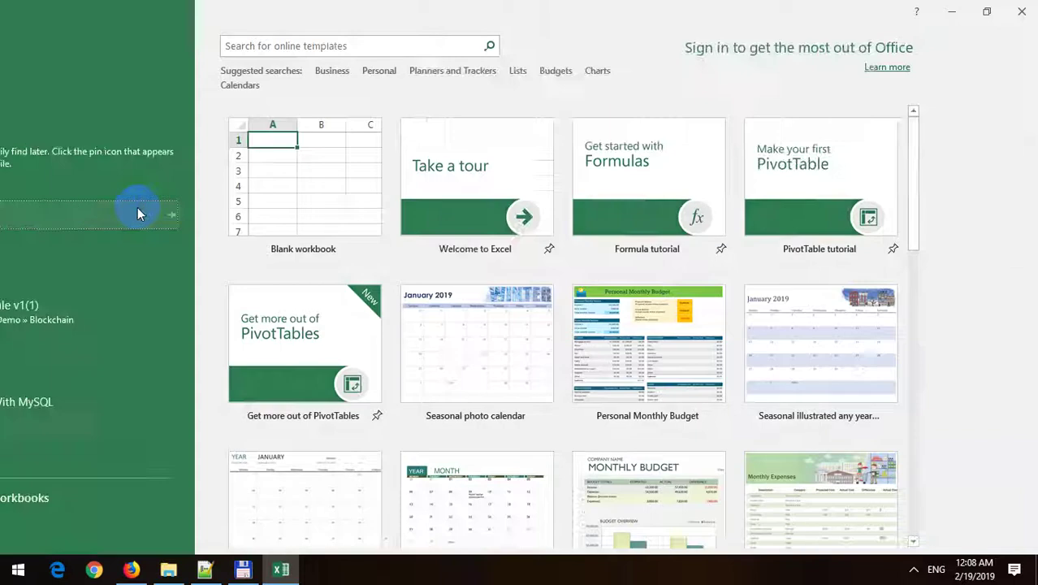
click(137, 208)
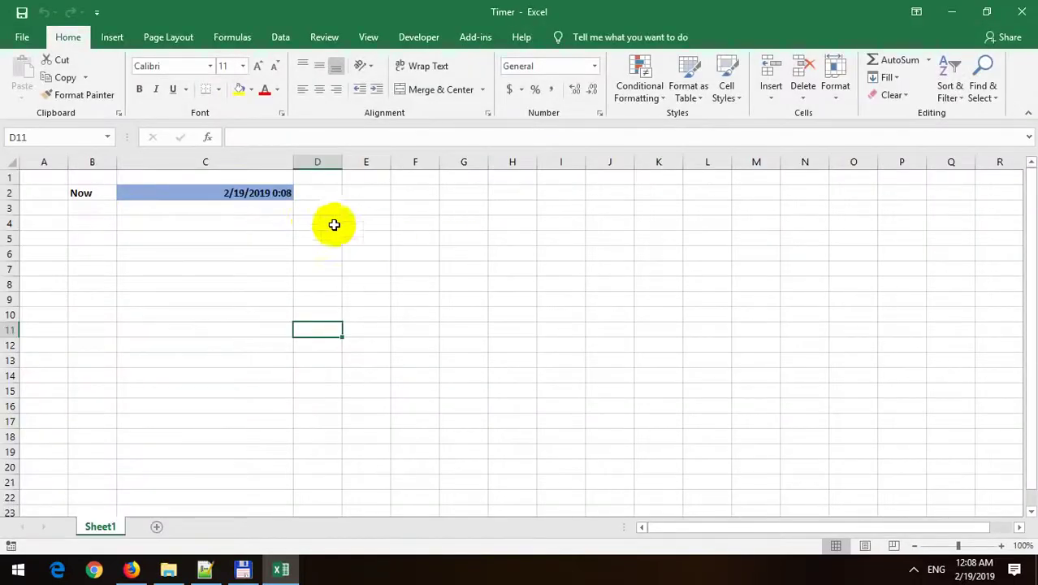
- Change C2's custom number format to m/d/yyyy h:mm:ss so the timestamp shows seconds
right_click(206, 194)
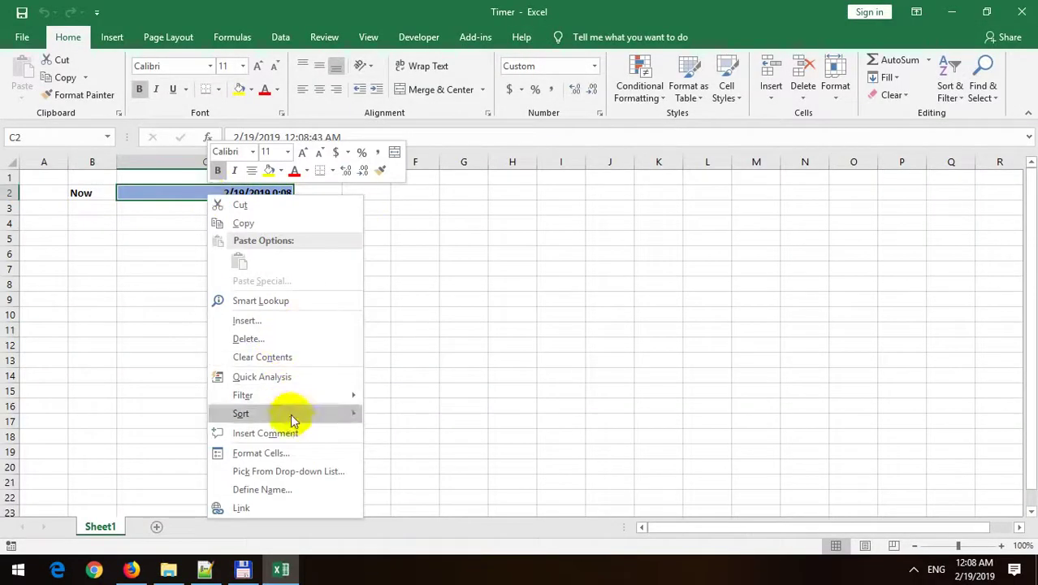
click(276, 453)
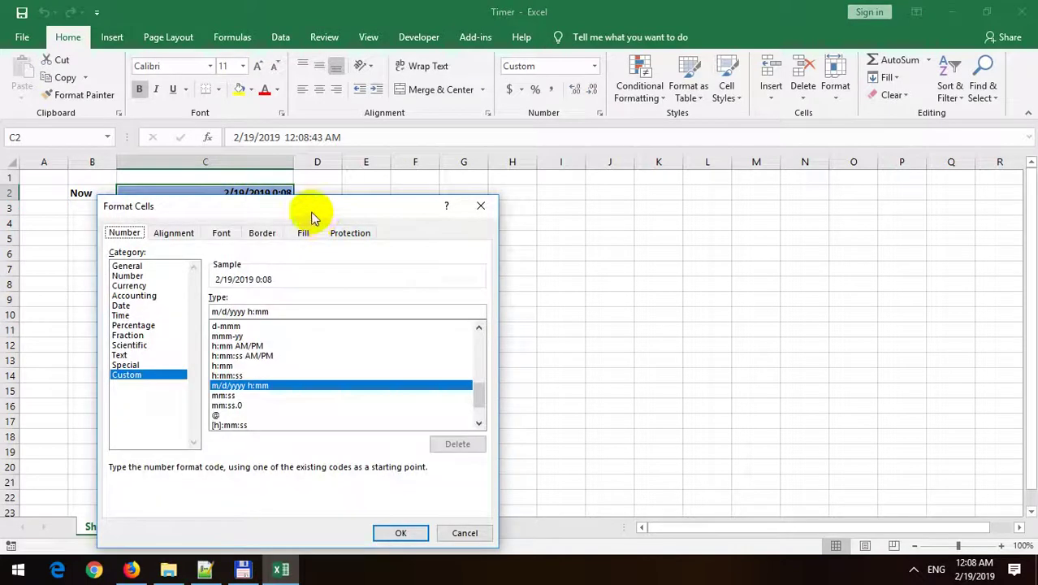
drag(313, 217, 637, 189)
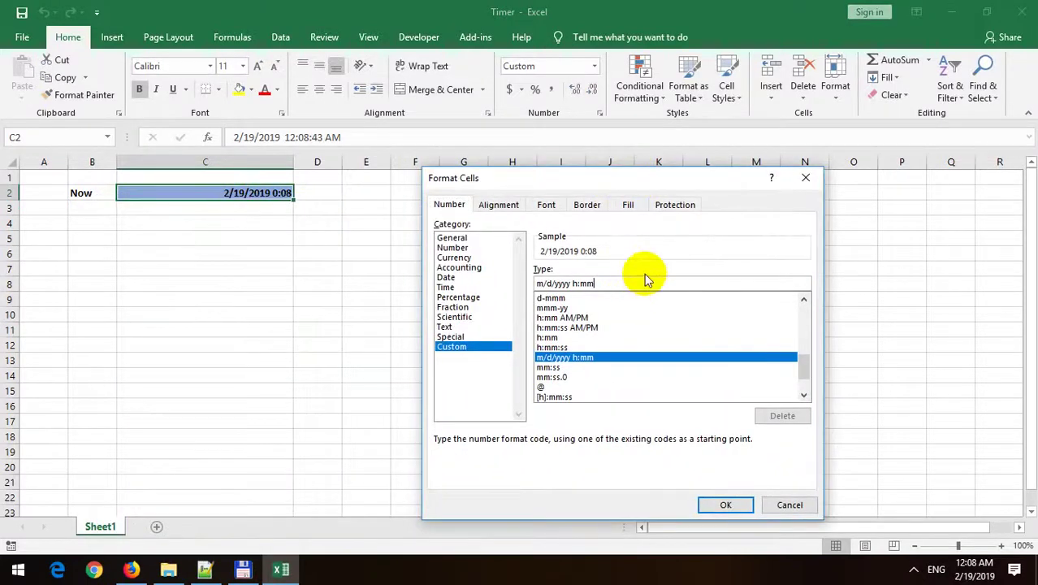
text(:ss)
click(731, 505)
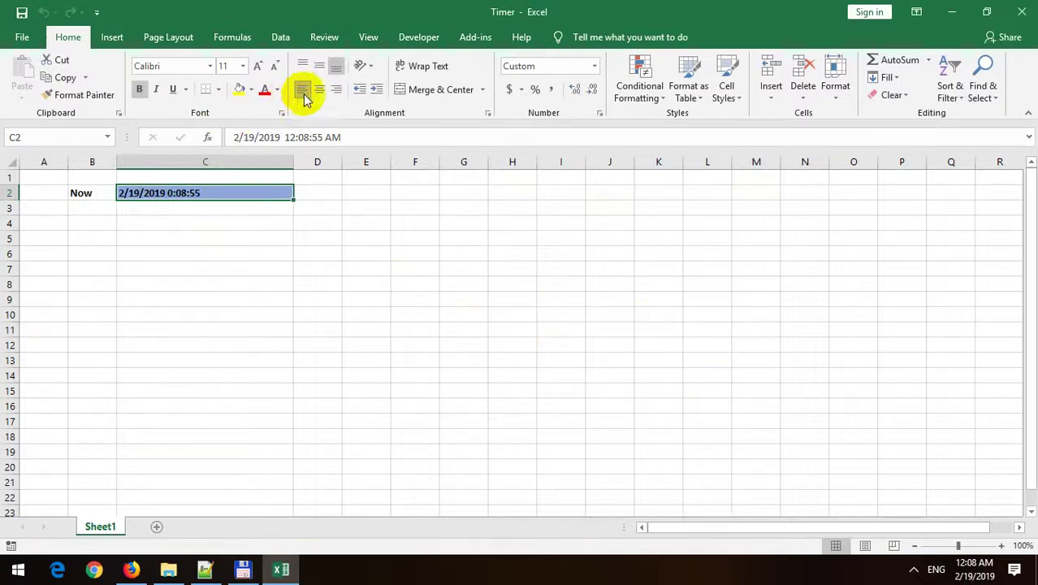
- Narrow column C to fit the timestamp and left-align C2
drag(291, 164, 257, 166)
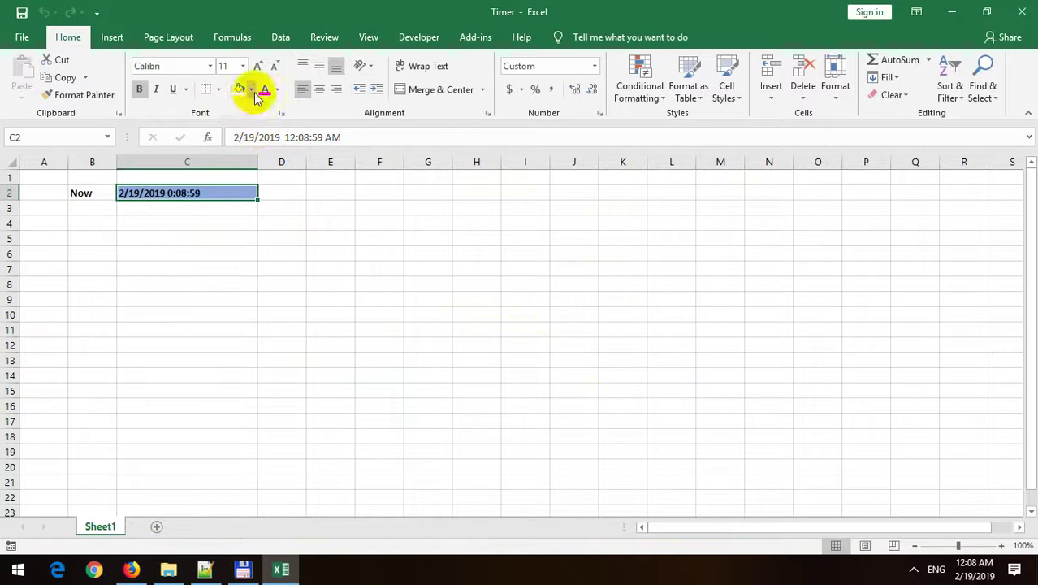
click(291, 207)
click(239, 192)
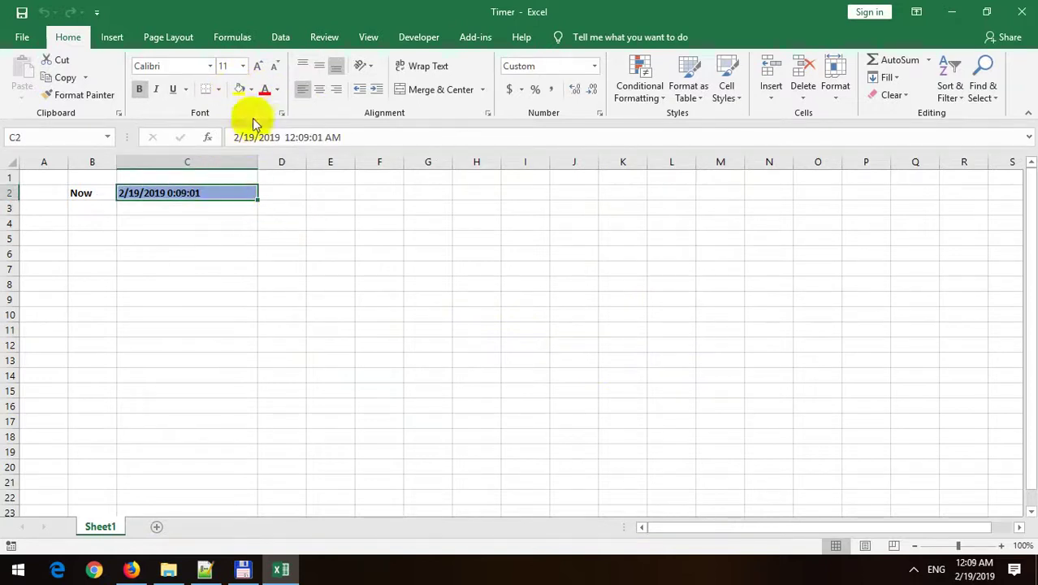
click(349, 208)
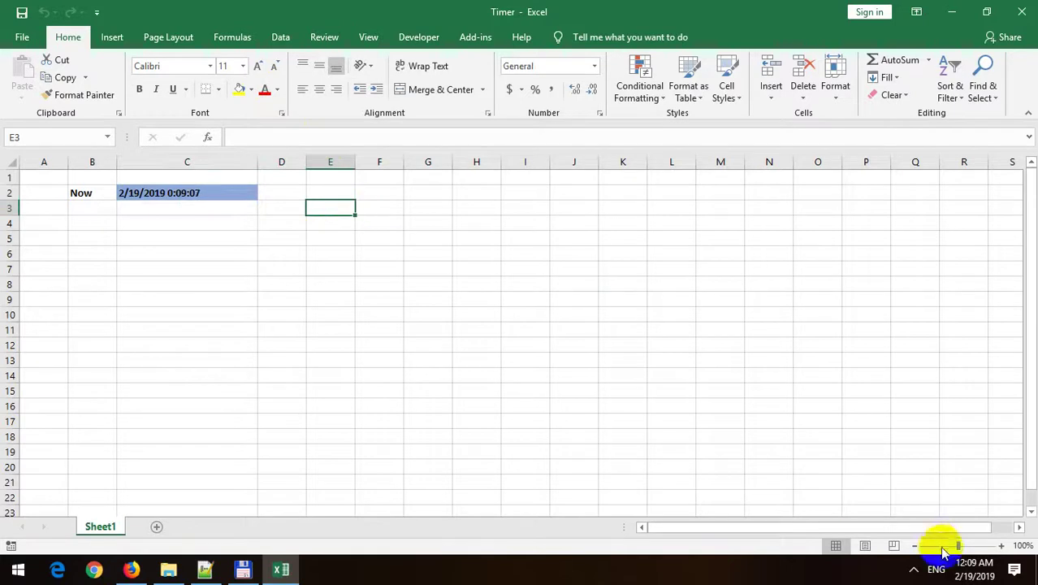
- Compare C2 against the taskbar clock, then scroll the Learn Microsoft Office YouTube videos page in Firefox
click(979, 570)
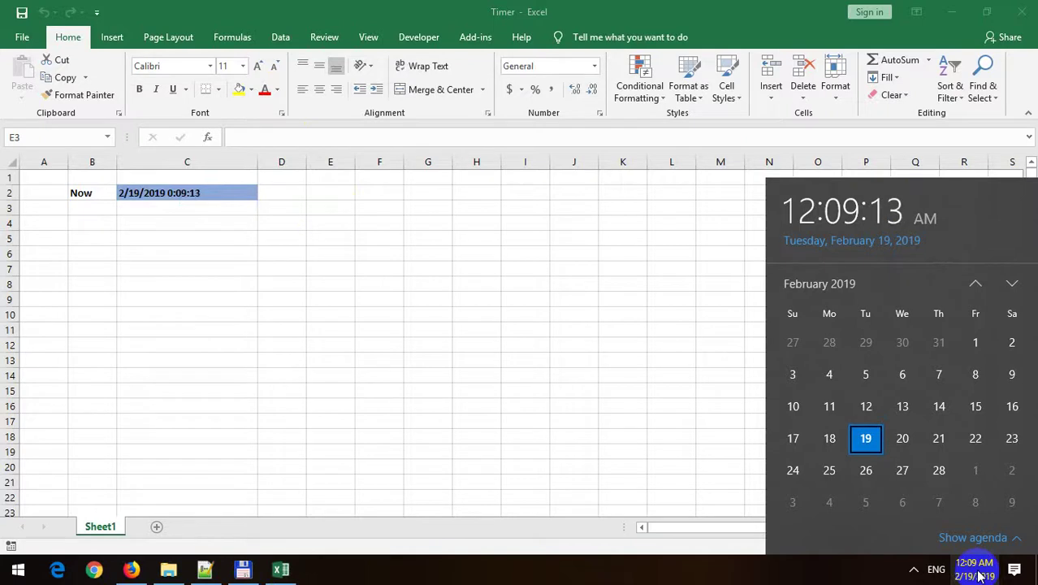
click(518, 288)
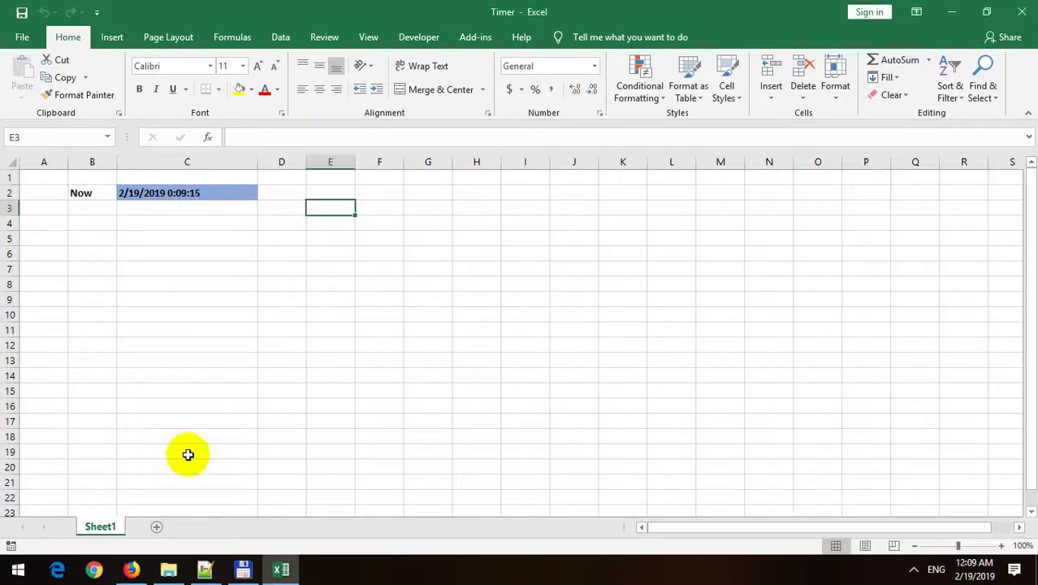
click(146, 571)
scroll(614, 406, down, 2)
scroll(857, 424, down, 2)
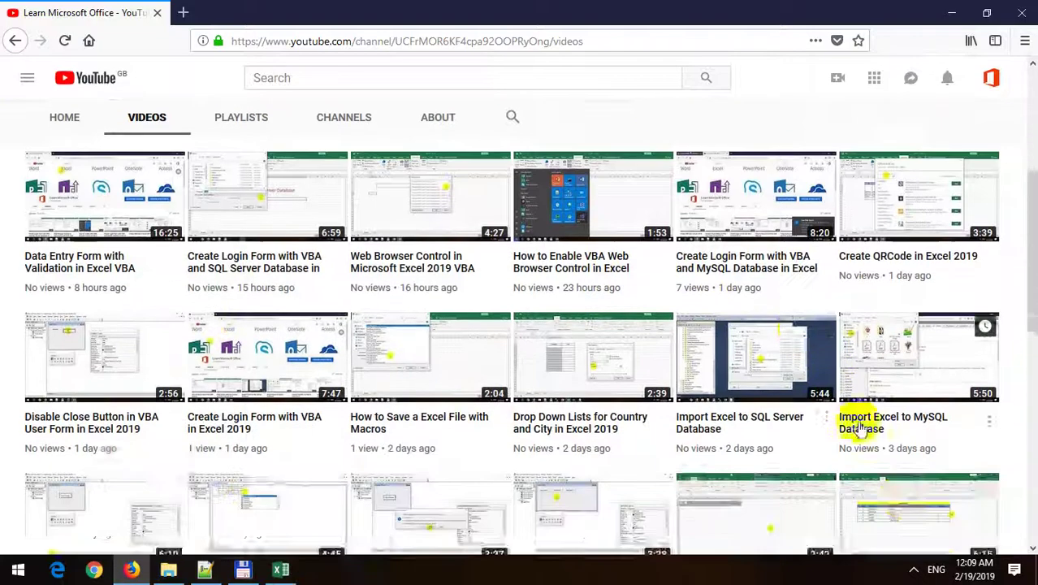
scroll(908, 442, down, 1)
scroll(909, 441, down, 2)
scroll(909, 452, down, 2)
scroll(908, 448, down, 2)
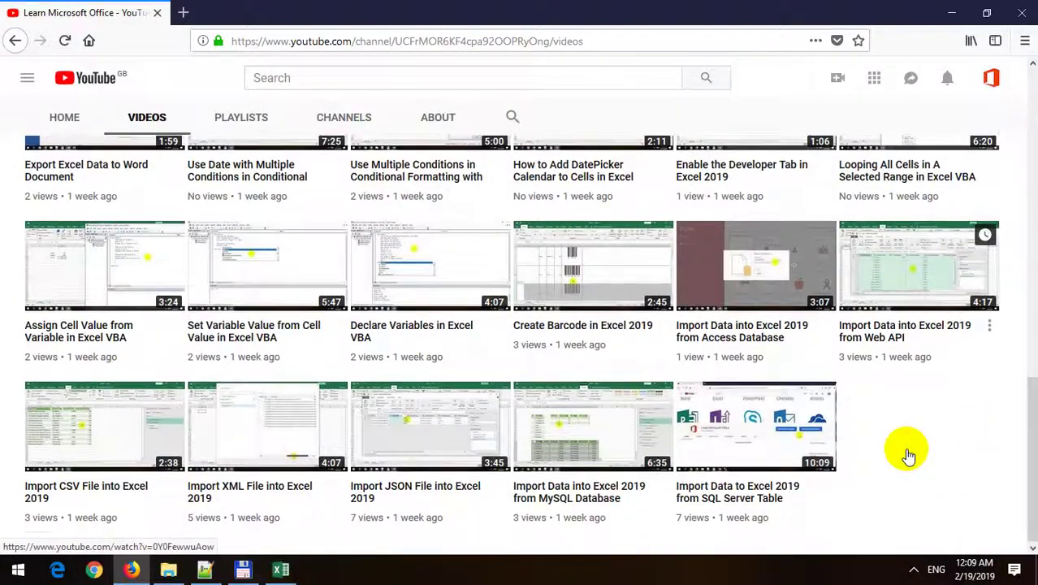